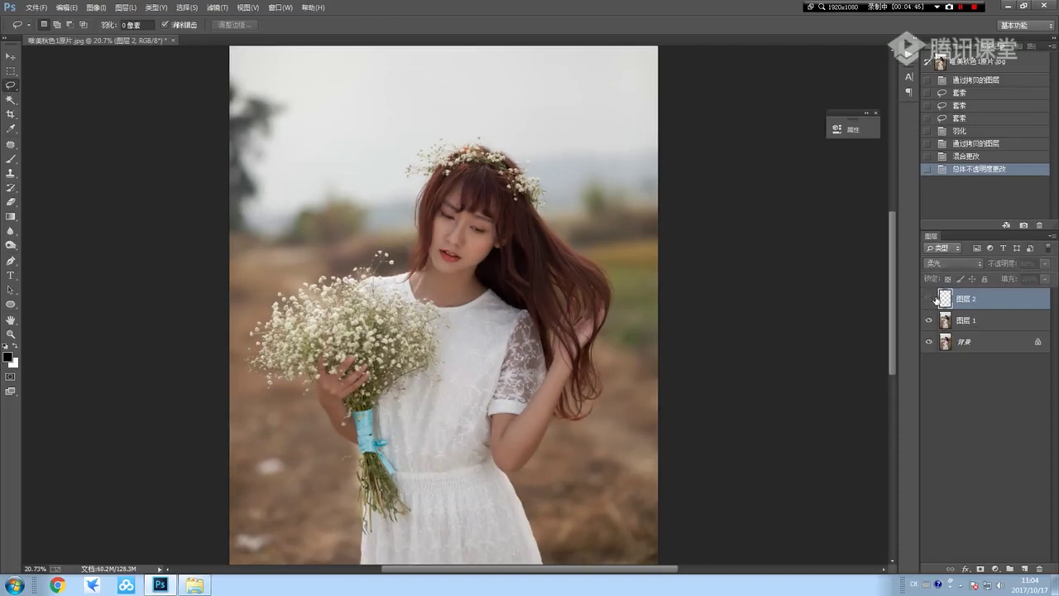
left_click(934, 298)
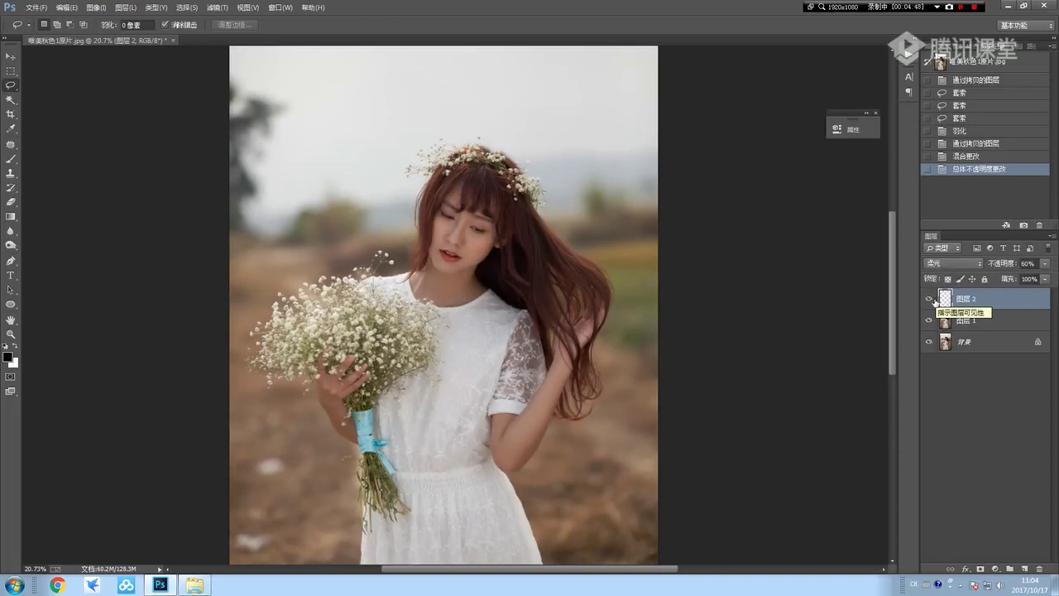
Step: Toggle Layer 2's visibility to compare its effect on the portrait
left_click(933, 301)
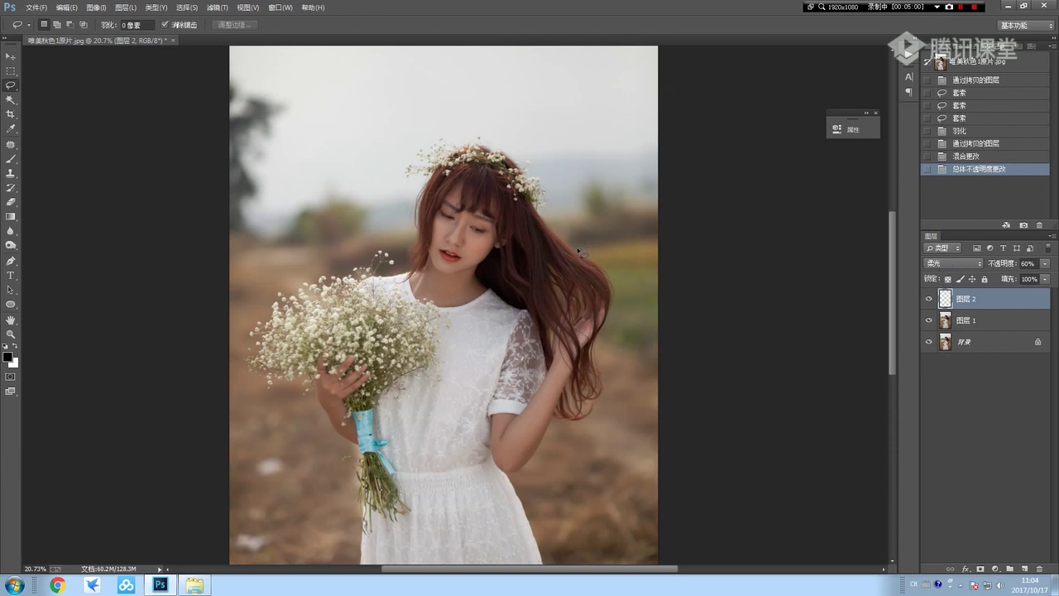
scroll(576, 254, "down", 1)
scroll(576, 254, "down", 1)
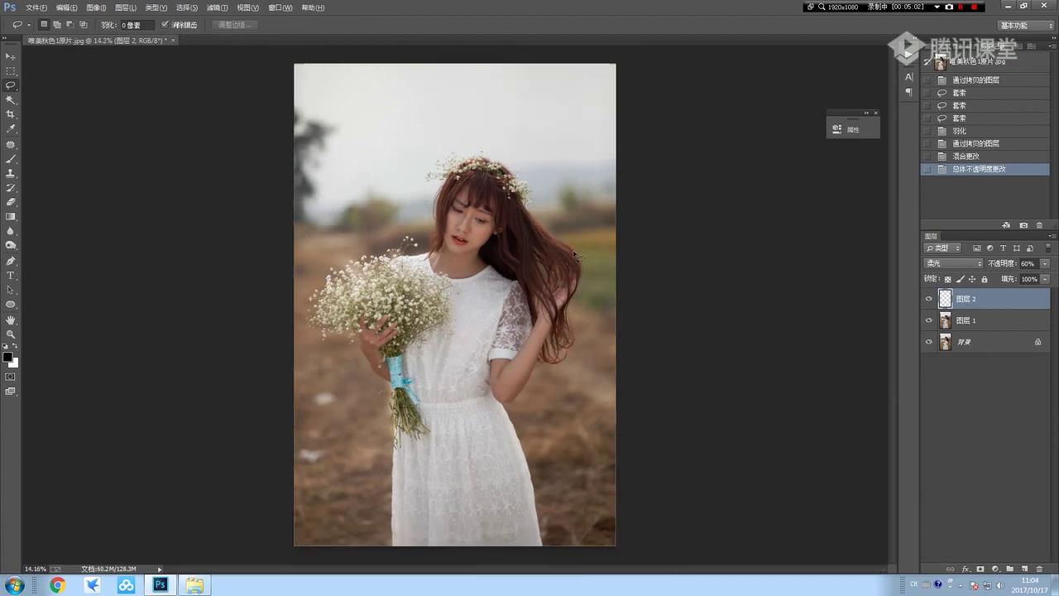
scroll(577, 254, "up", 1)
Step: Stamp all visible layers into a new layer and apply a 23.7-pixel Gaussian blur
key("ctrl+shift+alt+e")
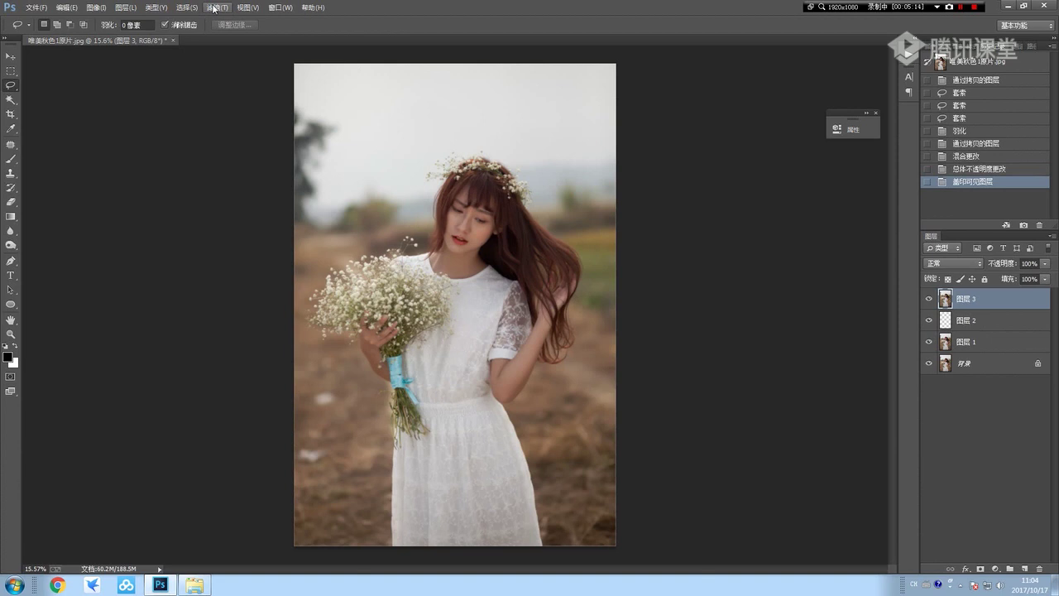
left_click(215, 9)
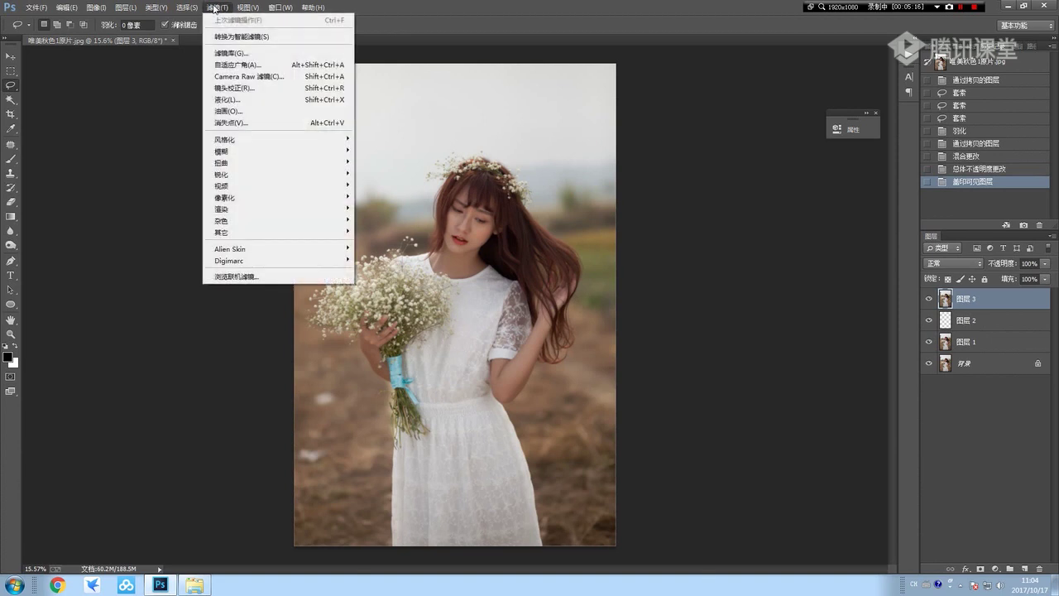
mouse_move(221, 152)
left_click(380, 225)
left_click_drag(860, 400, 851, 399)
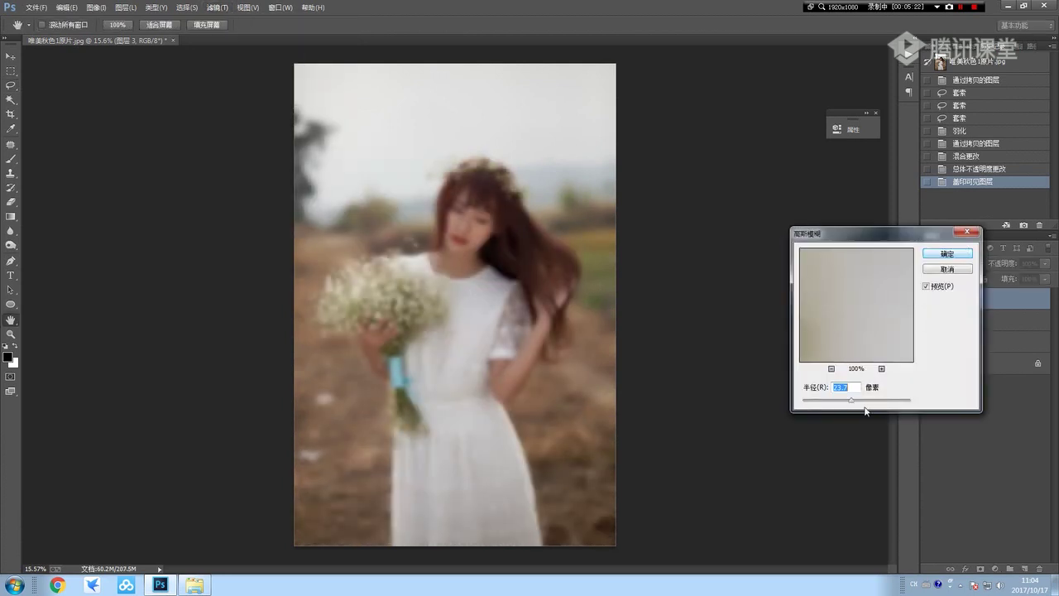
left_click(945, 254)
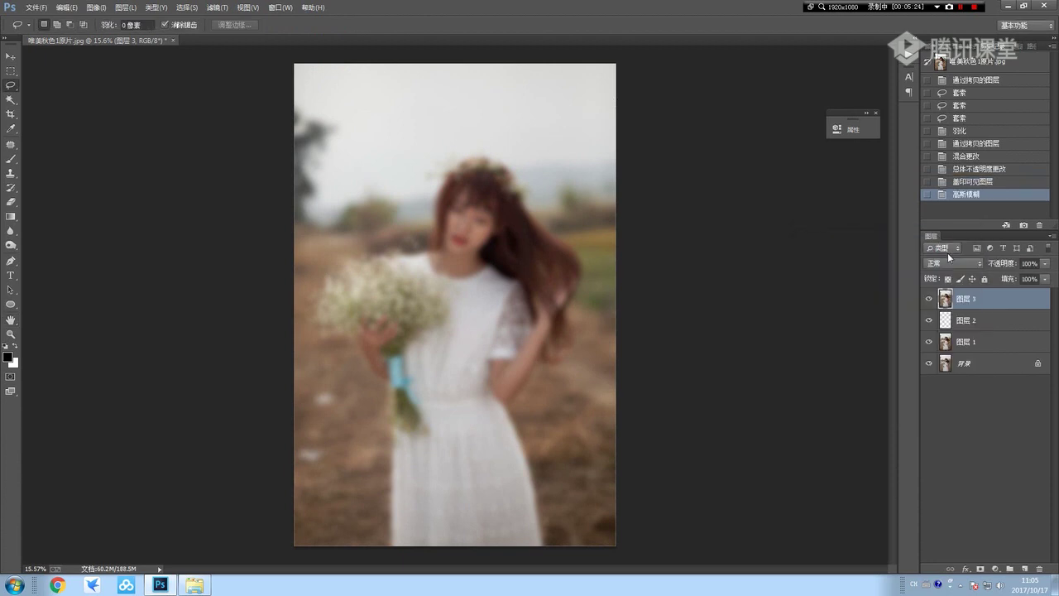
Step: Switch the blurred Layer 3 to Soft Light blend mode and preview the glow
left_click(949, 267)
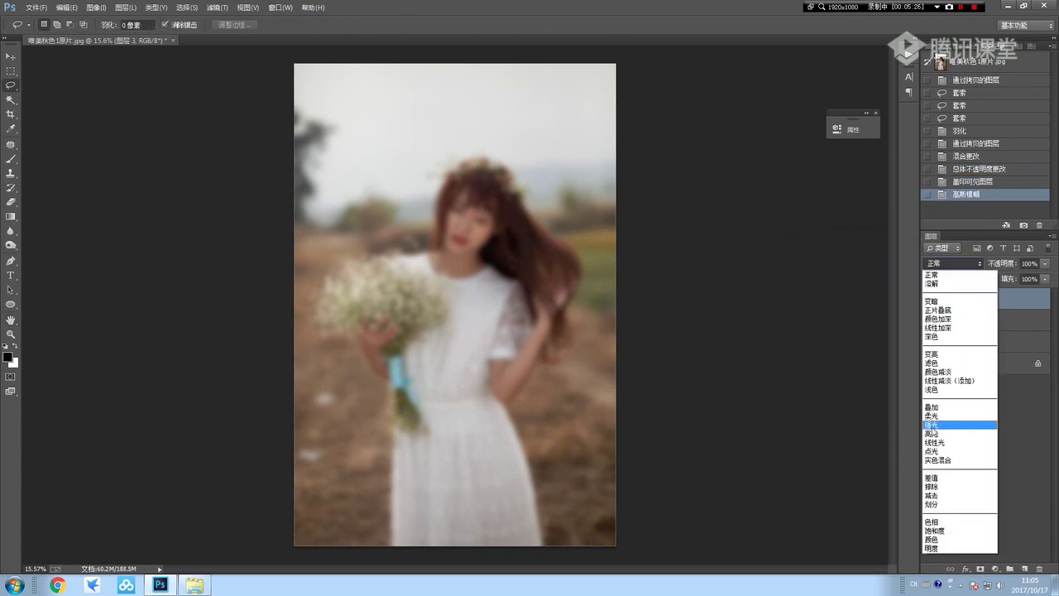
left_click(951, 402)
left_click(928, 299)
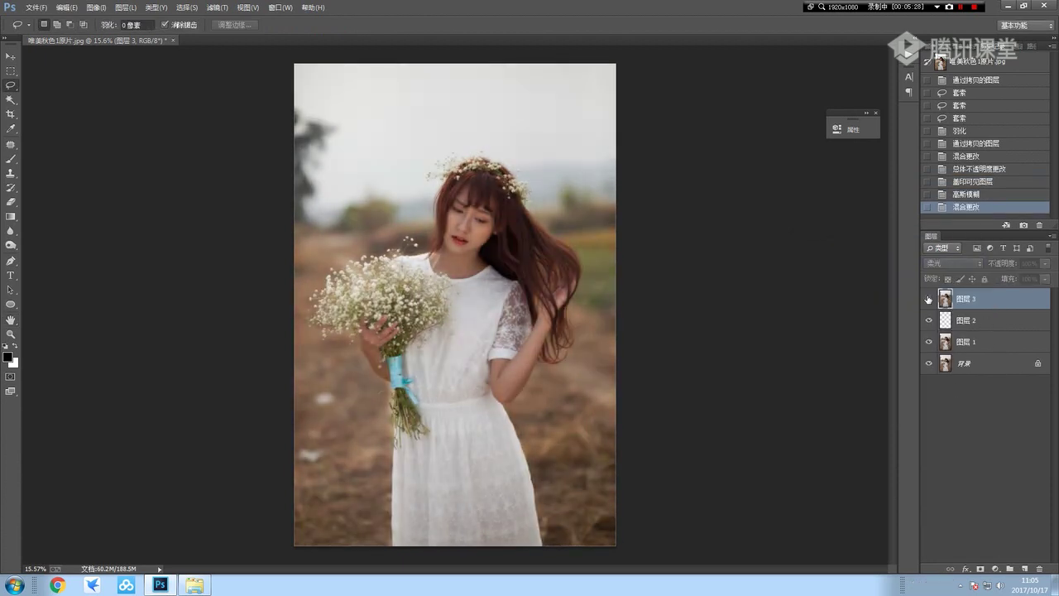
left_click(928, 299)
Step: Compare the glow on and off, then add a white layer mask to Layer 3
left_click(928, 300)
left_click(928, 300)
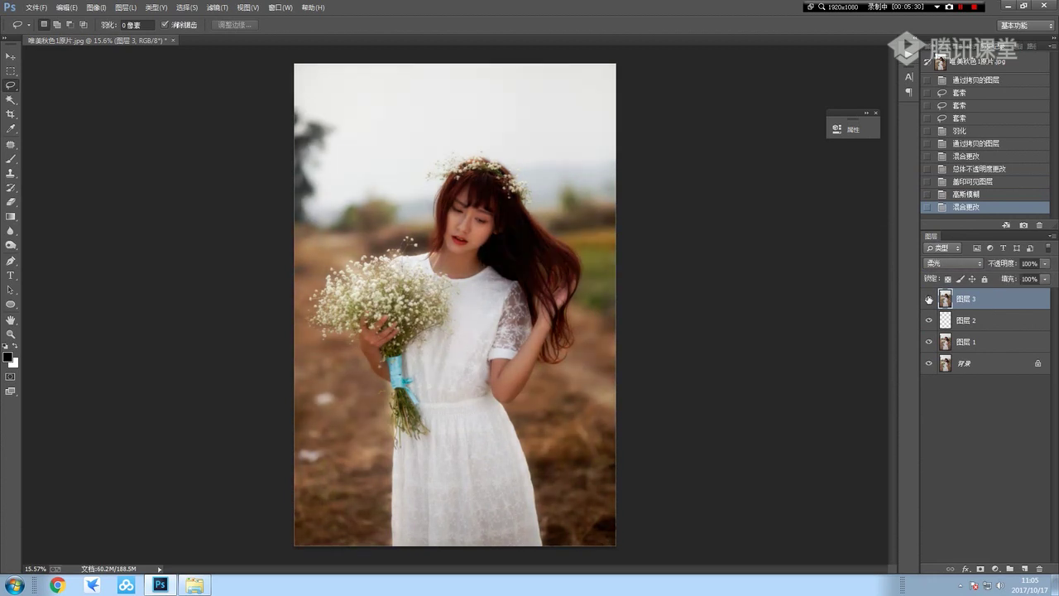
left_click(928, 300)
left_click(928, 299)
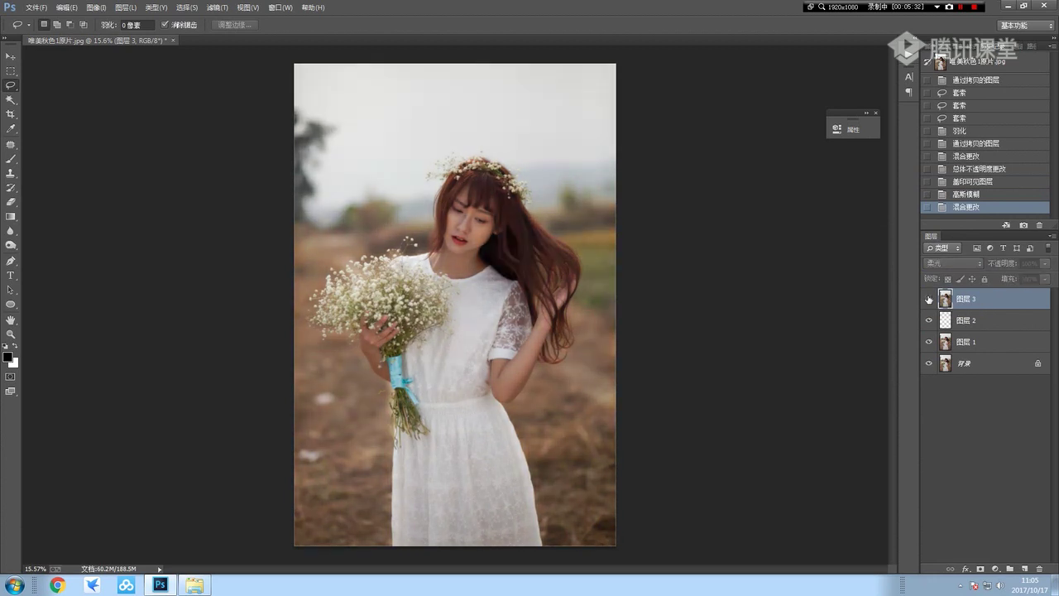
left_click(928, 300)
left_click(928, 300)
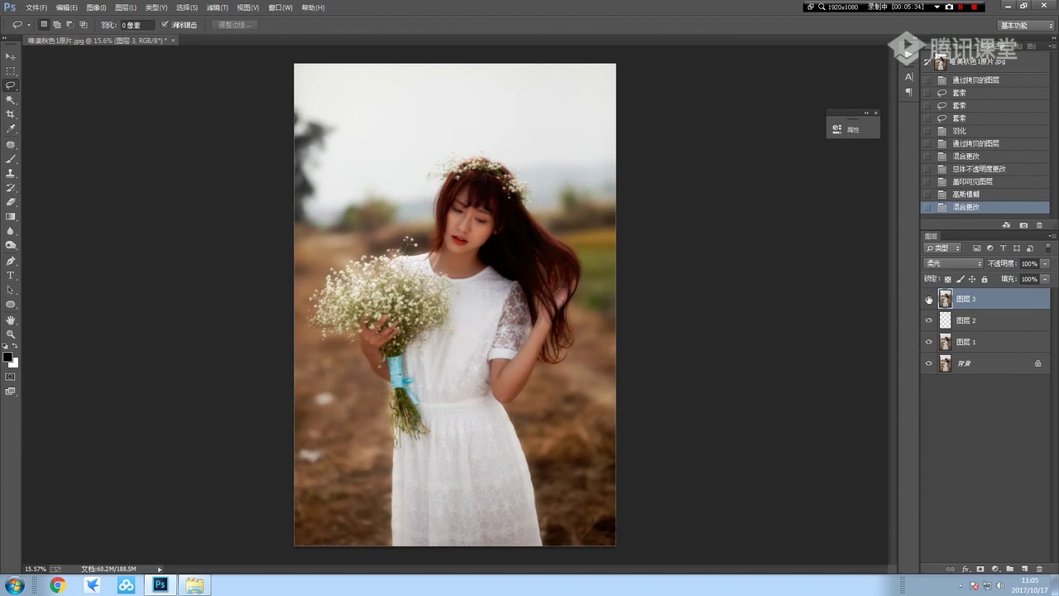
left_click(979, 570)
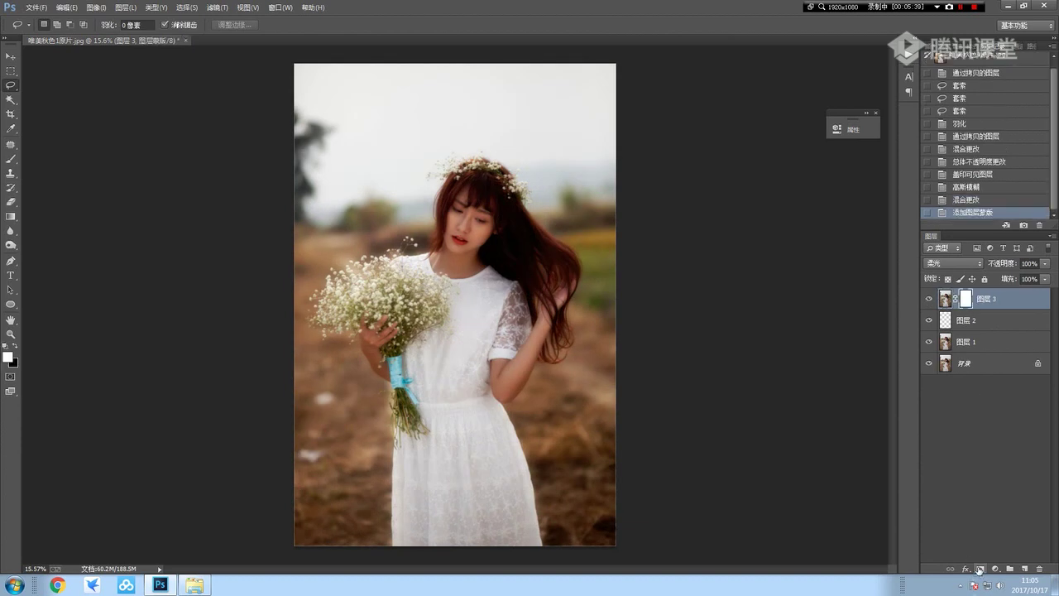
Step: Set up a large black Brush at 100% opacity for painting the mask
key("b")
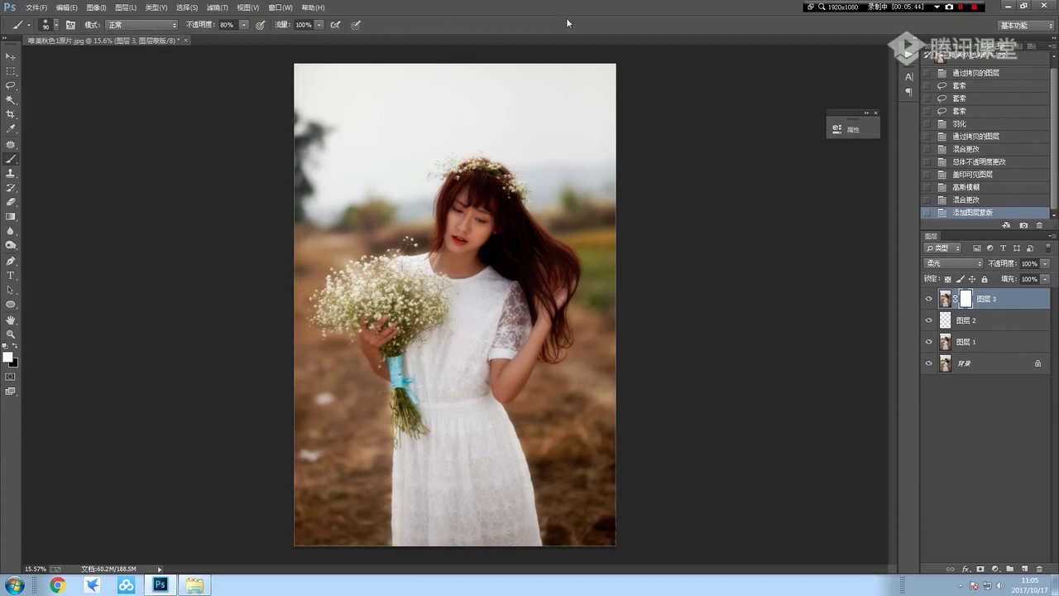
left_click(245, 25)
left_click(525, 33)
key("l")
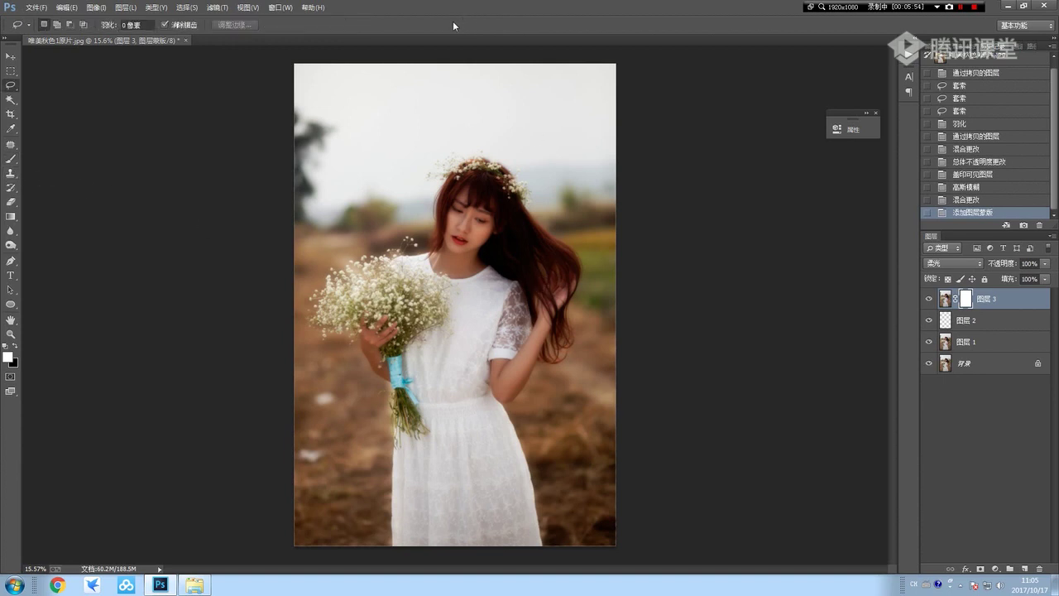
key("b")
key("x")
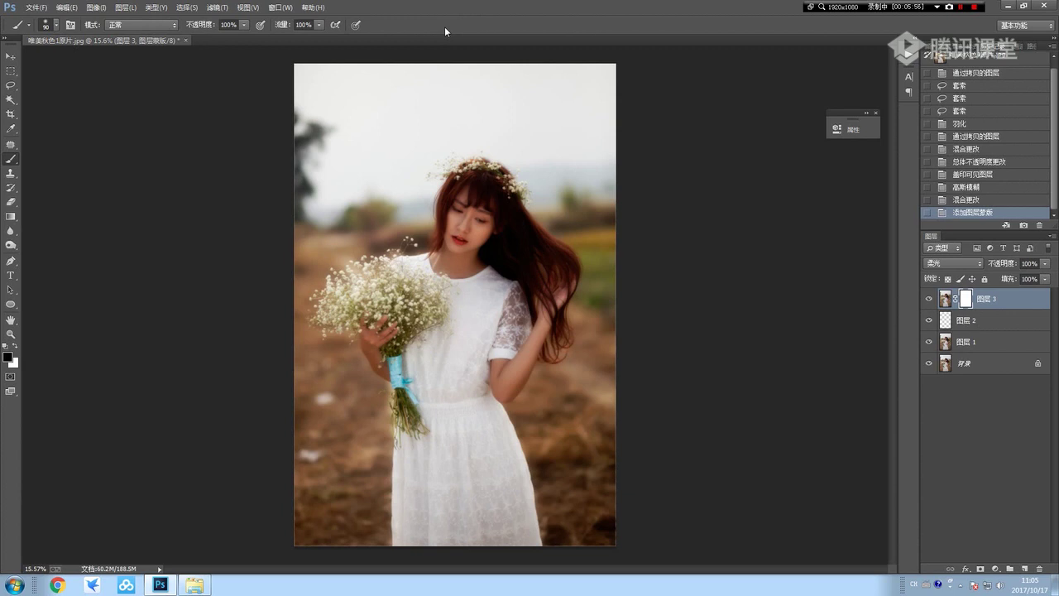
key("bracketright")
key("bracketright")
key("bracketright")
key("bracketright")
key("bracketright")
key("bracketright")
key("bracketleft")
Step: Paint black on the mask over the girl's face, hair, dress and bouquet
mouse_move(467, 174)
left_mouse_down()
mouse_move(529, 256)
mouse_move(439, 377)
left_mouse_up()
left_click_drag(424, 304, 480, 500)
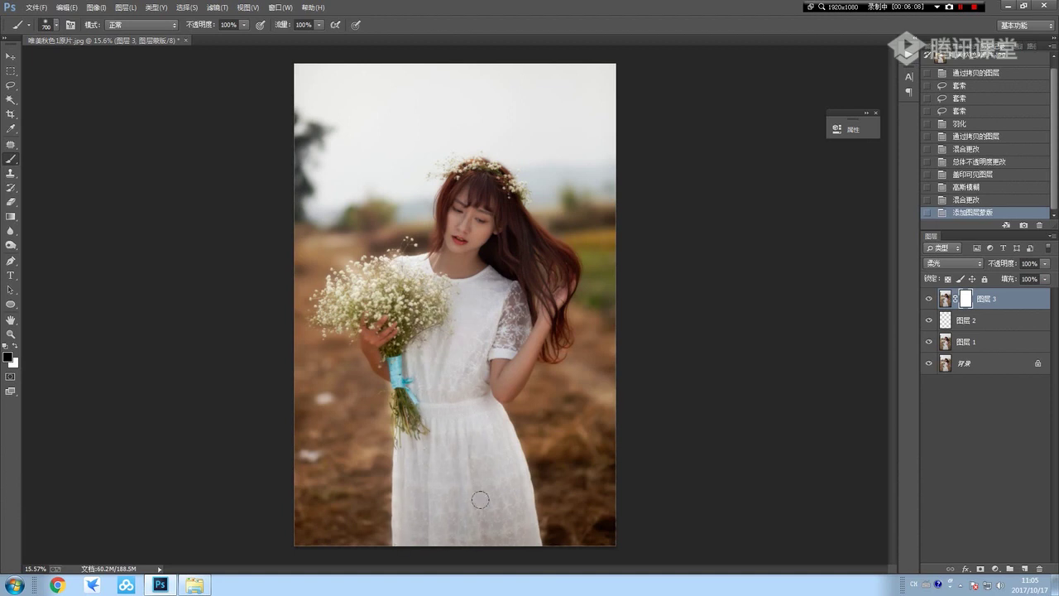
left_click_drag(480, 500, 442, 370)
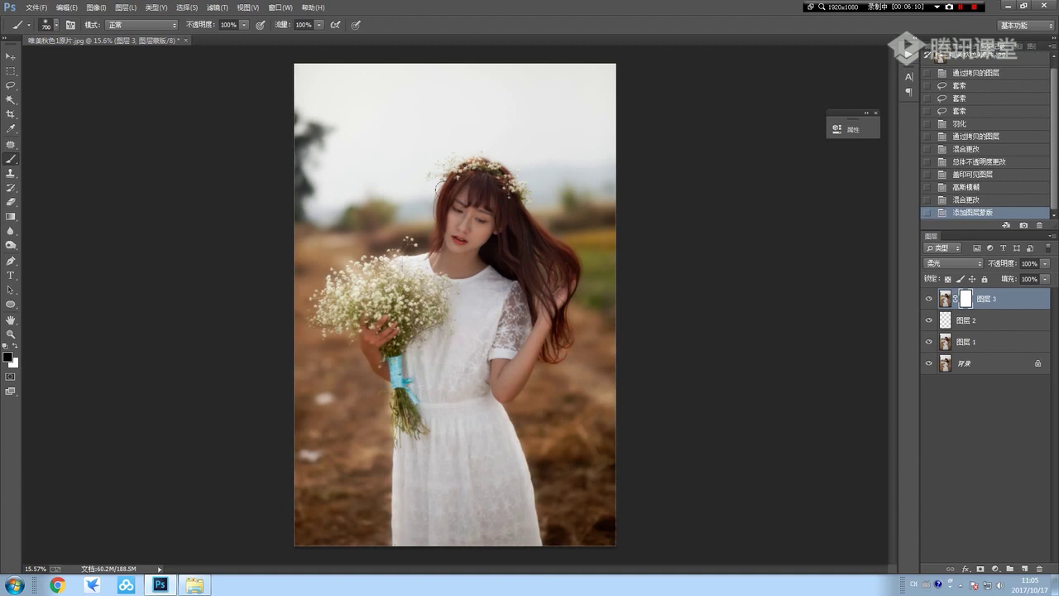
left_click_drag(437, 256, 449, 250)
Step: Refine the mask around the hands and bouquet with brushes from 300 down to 100 pixels
key("bracketleft")
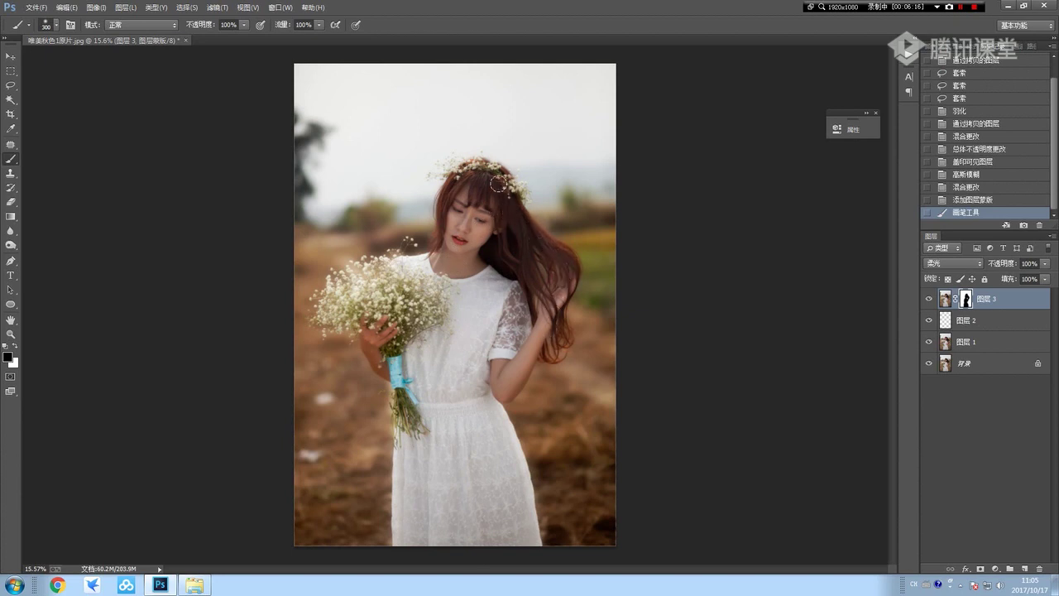
left_click_drag(500, 191, 380, 348)
key("bracketleft")
key("bracketleft")
key("bracketleft")
key("bracketleft")
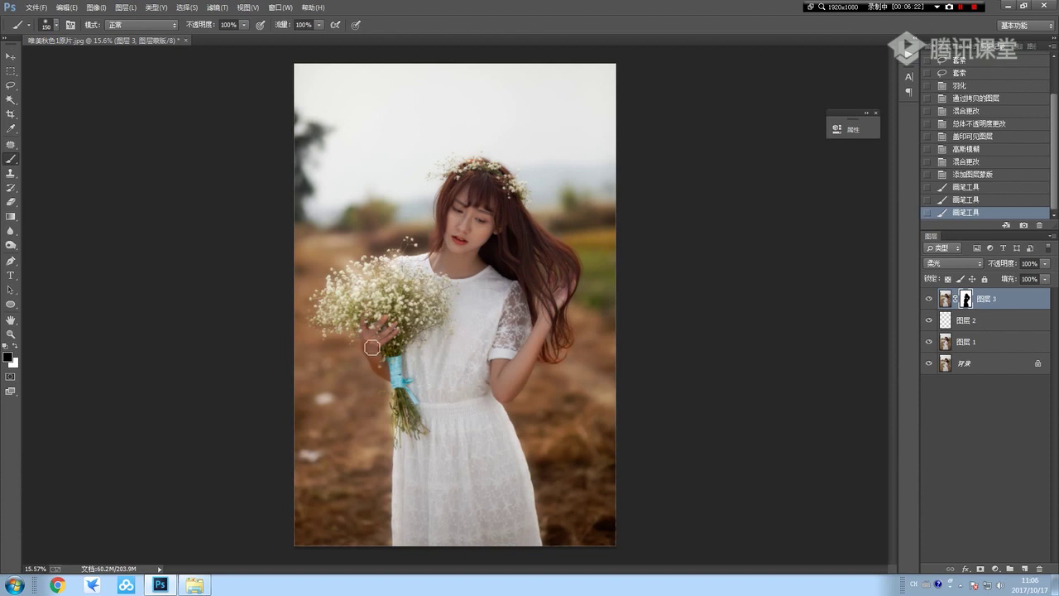
key("bracketleft")
key("bracketleft")
left_click_drag(374, 342, 372, 331)
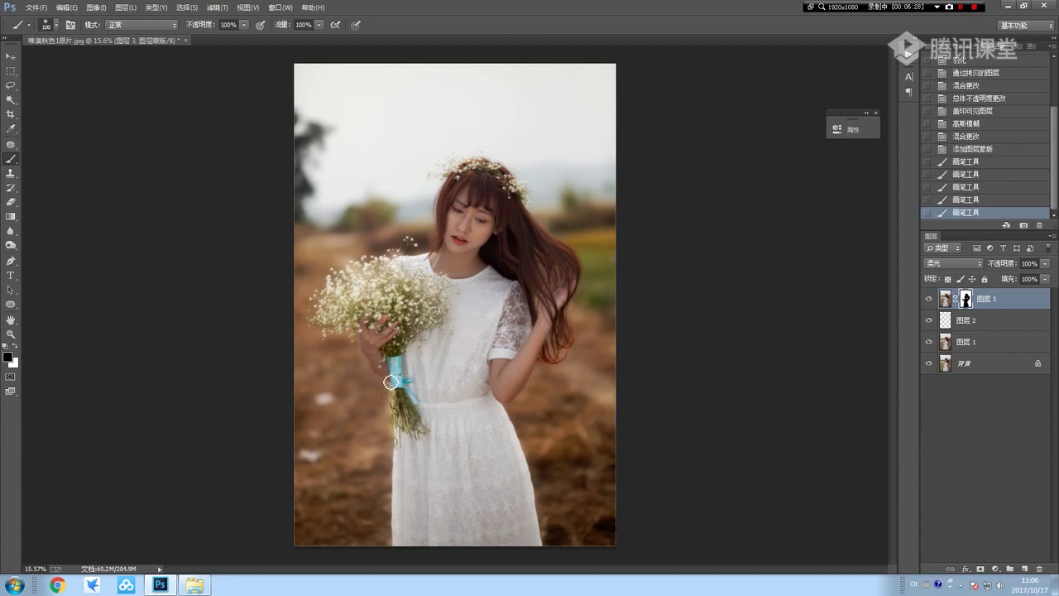
mouse_move(378, 369)
left_mouse_down()
mouse_move(370, 352)
mouse_move(397, 332)
left_mouse_up()
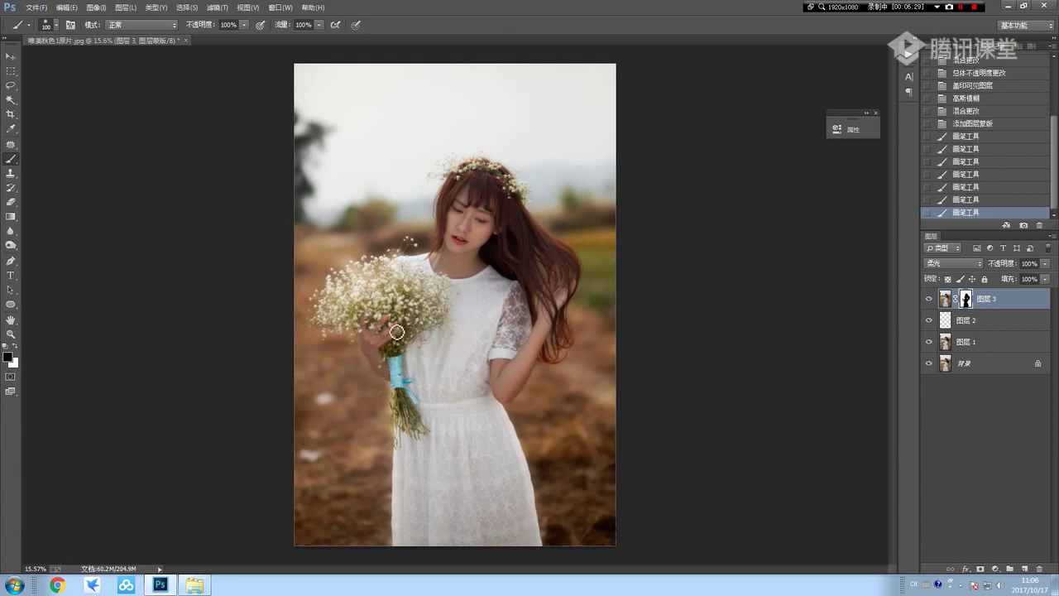
left_click(929, 300)
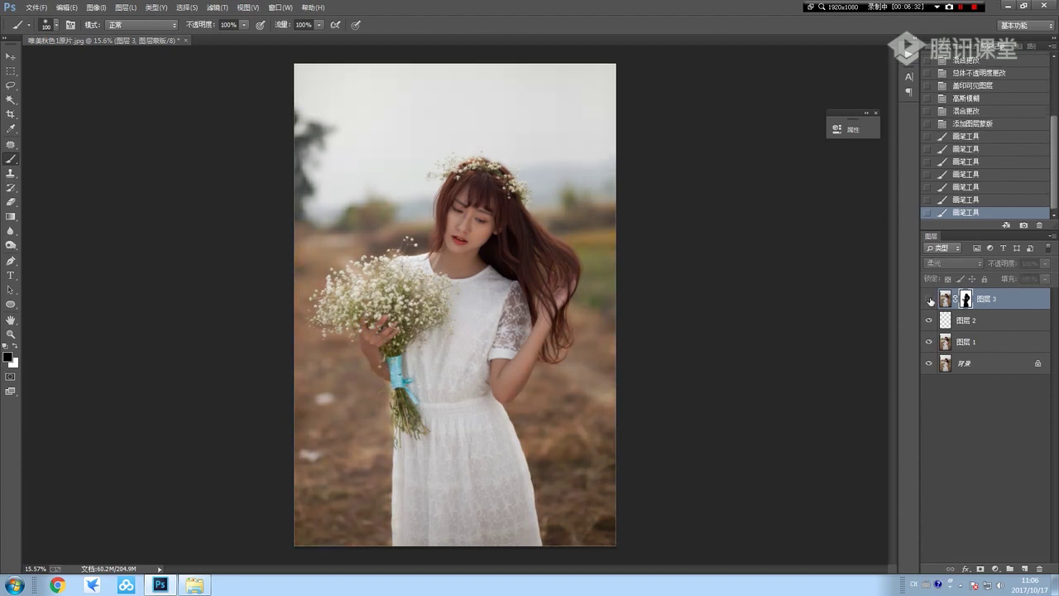
Step: Toggle the glow layer repeatedly to compare the masked result
left_click(929, 299)
left_click(929, 299)
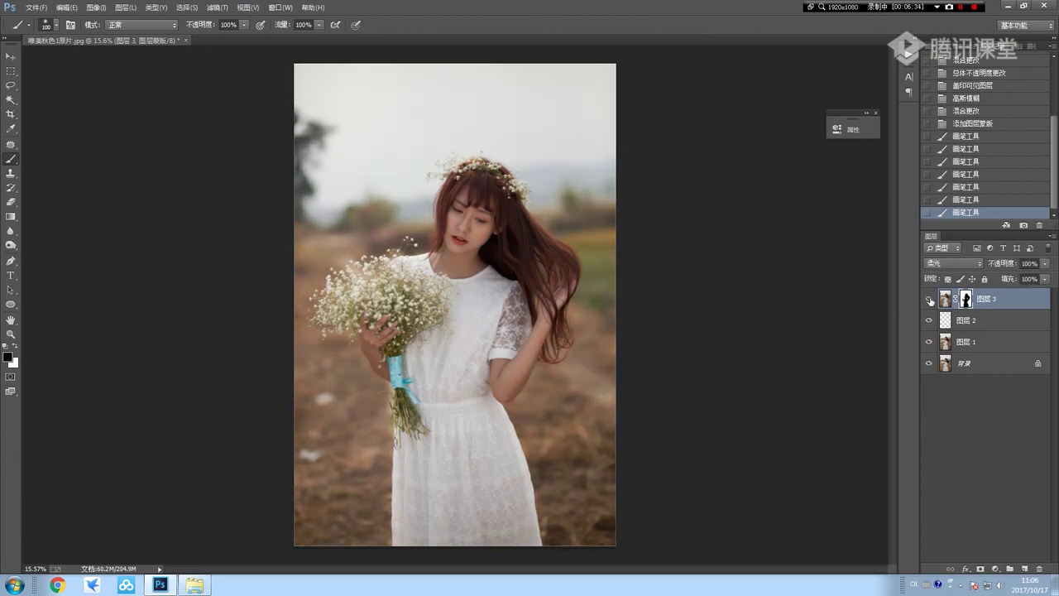
left_click(929, 300)
left_click(929, 299)
left_click(930, 300)
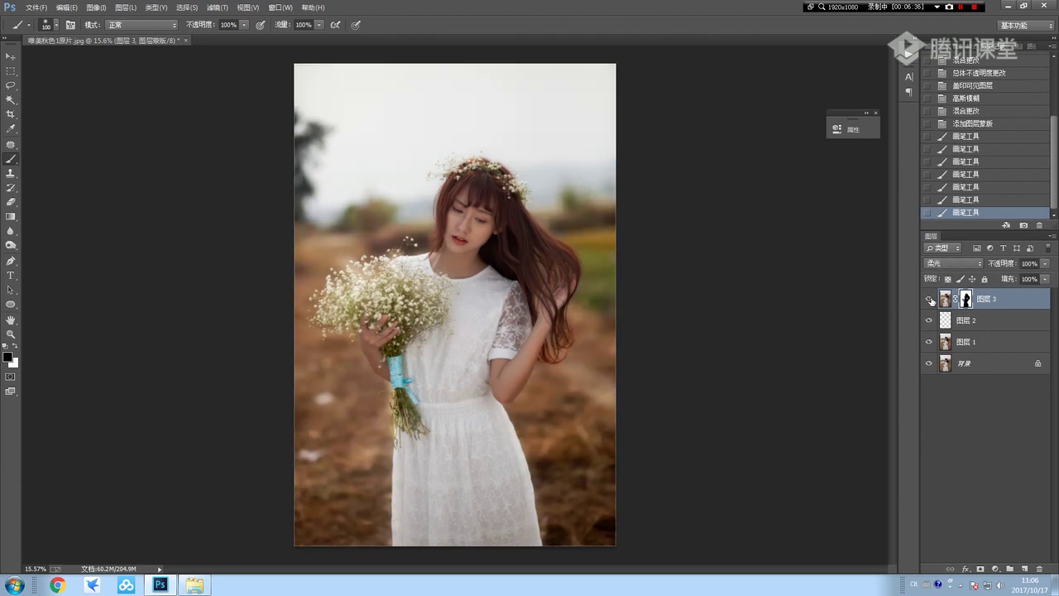
left_click(930, 300)
left_click(930, 299)
left_click(930, 299)
Step: Mask the glow off the hair on the right with a 175-pixel brush, checking with and without it
key("bracketright")
key("bracketright")
key("bracketright")
mouse_move(517, 395)
left_mouse_down()
mouse_move(570, 280)
mouse_move(509, 204)
left_mouse_up()
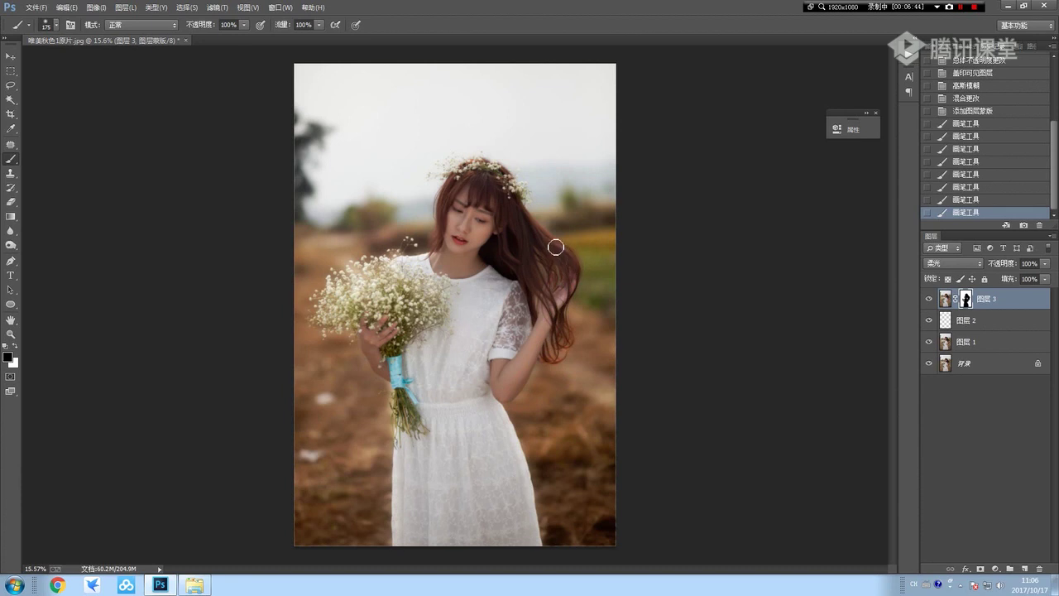
left_click(928, 298)
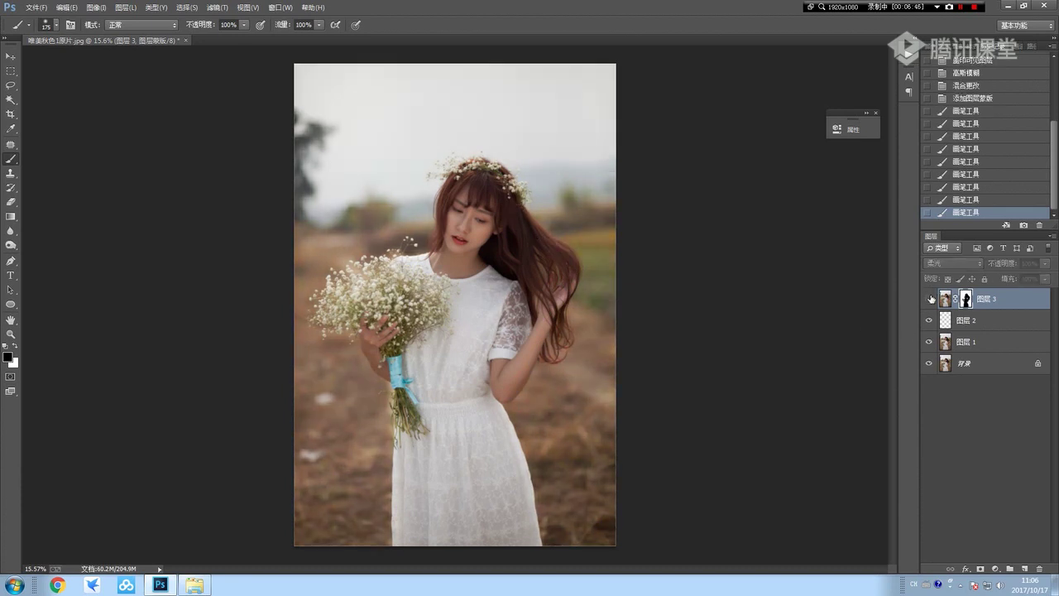
left_click(928, 299)
left_click_drag(520, 214, 513, 198)
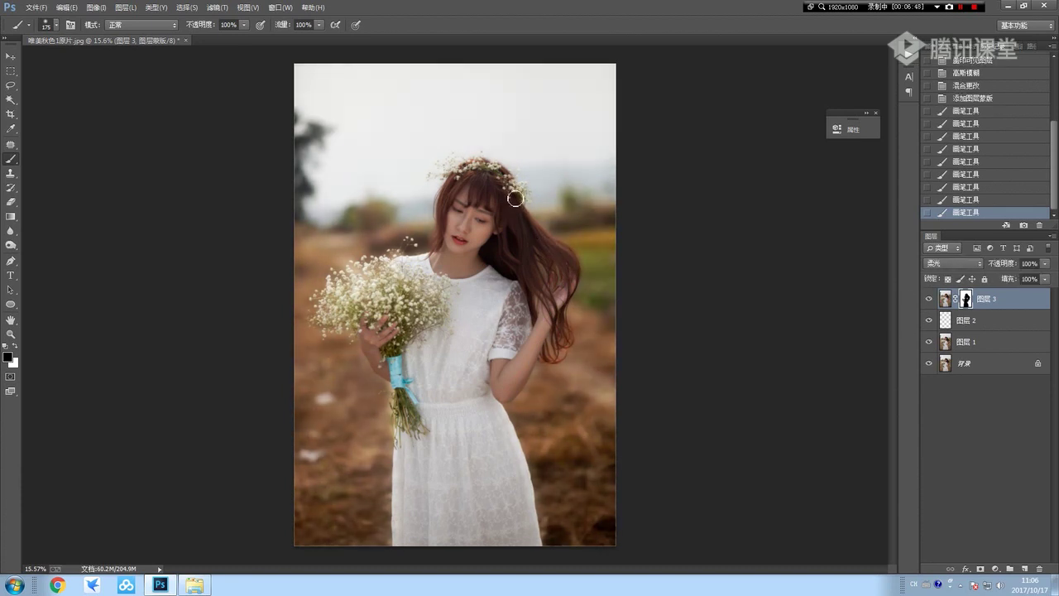
left_click(928, 299)
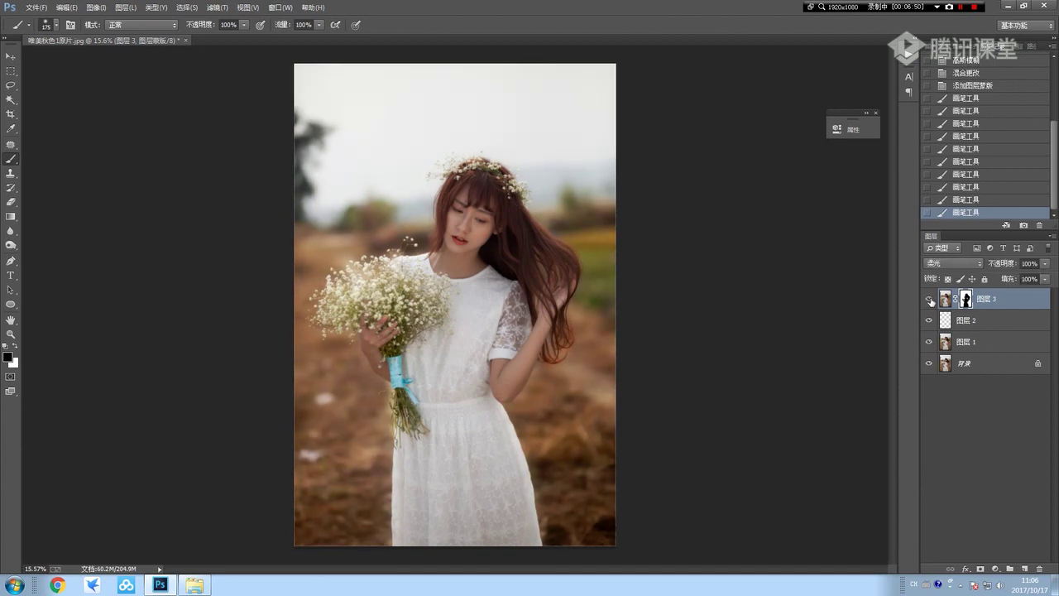
left_click(928, 299)
left_click(929, 298)
Step: Hide and re-show the glow layer for a final before-and-after check
left_click(929, 299)
left_click(929, 299)
left_click(930, 300)
left_click(929, 300)
left_click(929, 299)
left_click(995, 570)
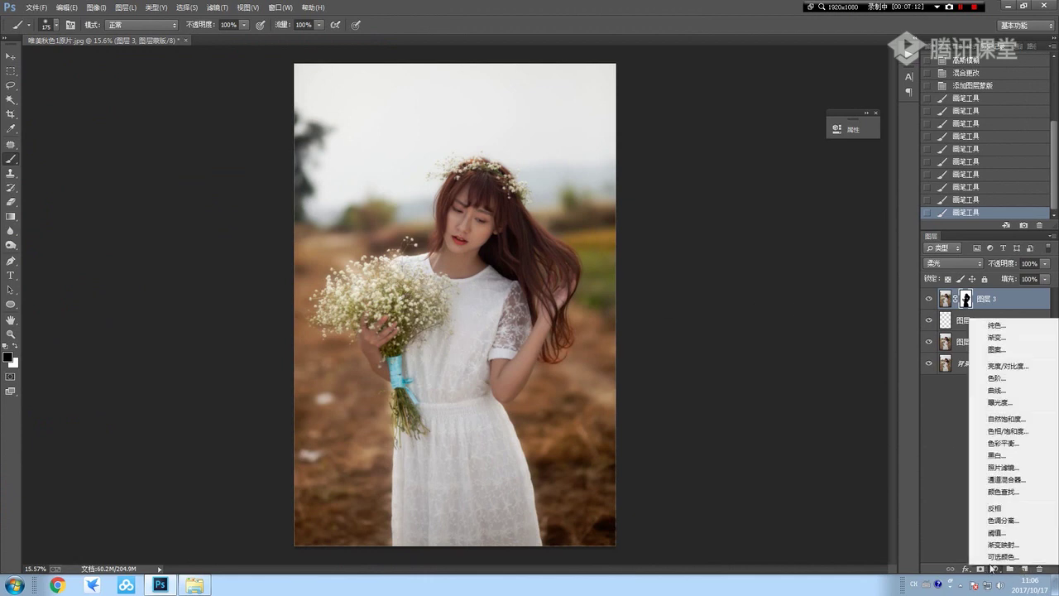
Step: Add a Curves layer with its midpoint raised to brighten, then invert its mask
left_click(1007, 391)
left_click(737, 252)
left_click_drag(736, 251, 727, 244)
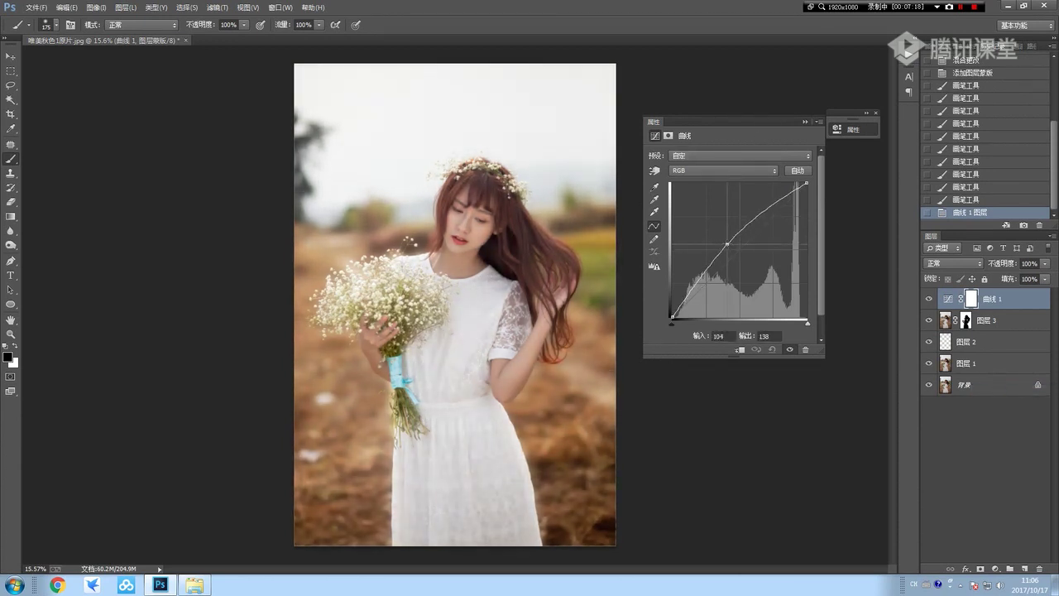
left_click(802, 121)
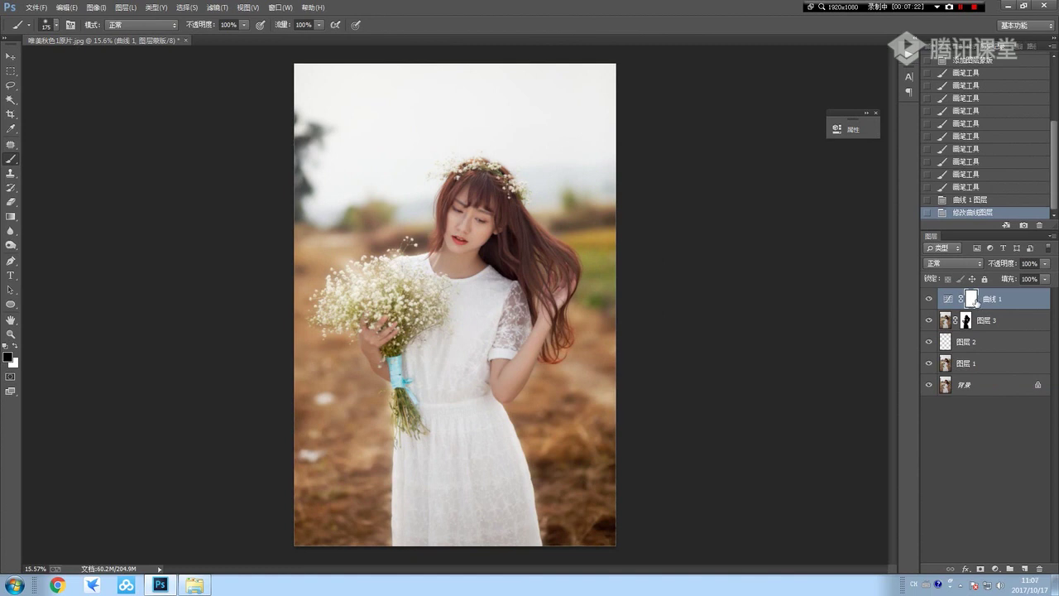
key("ctrl+i")
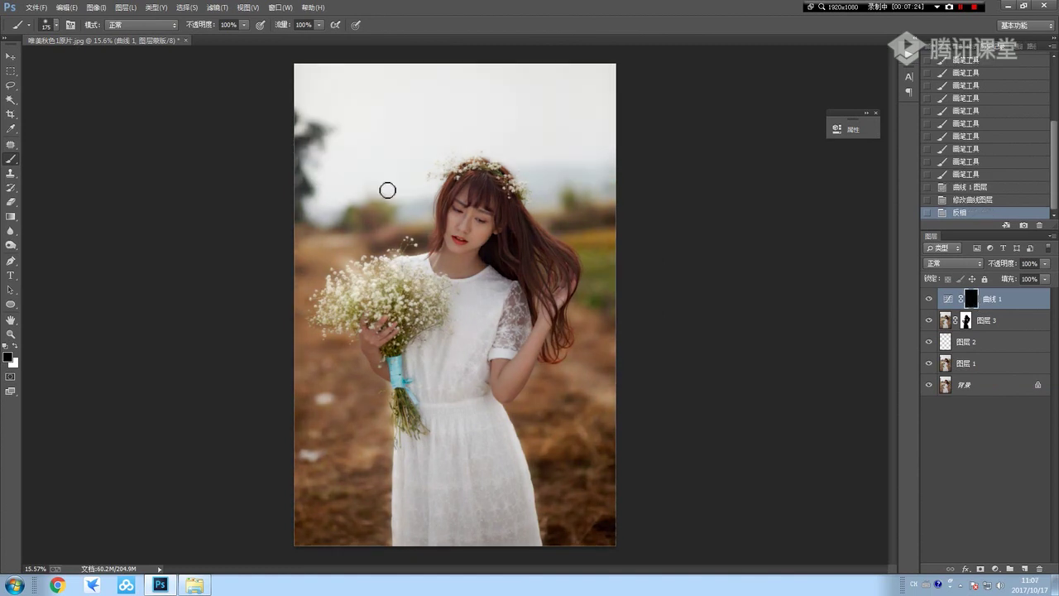
Step: Paint white on the inverted Curves mask over the girl's face and hair
key("x")
scroll(423, 201, "up", 5)
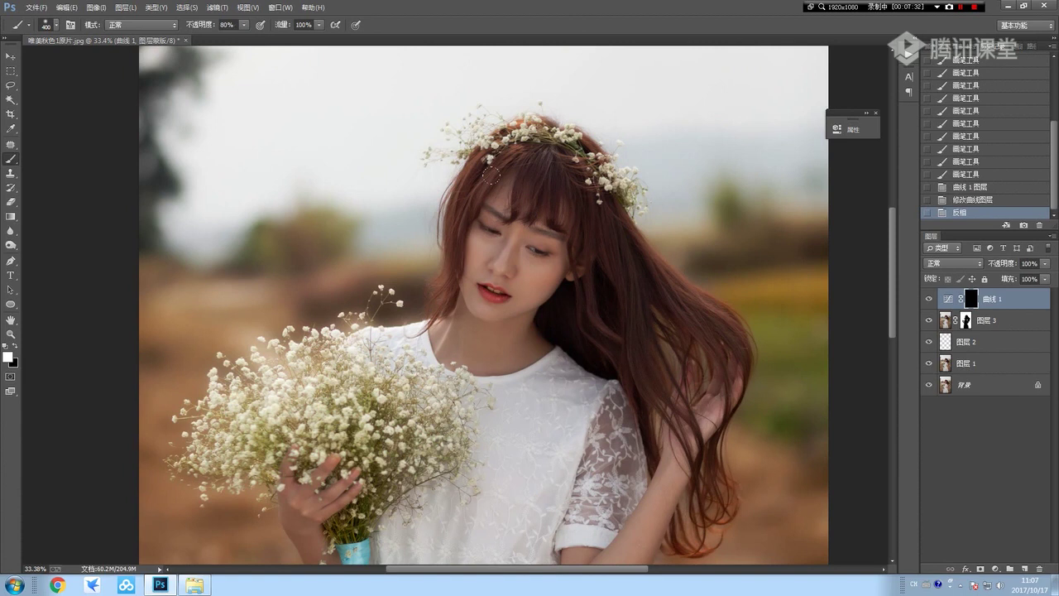
mouse_move(493, 161)
left_mouse_down()
mouse_move(460, 294)
mouse_move(447, 303)
left_mouse_up()
key("bracketleft")
key("bracketleft")
left_click(976, 200)
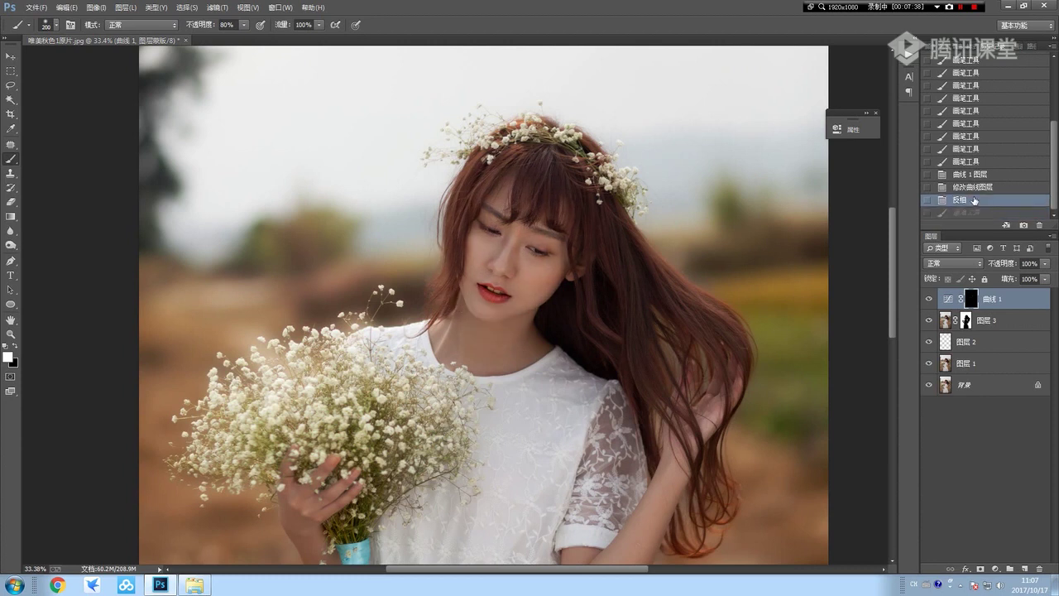
mouse_move(508, 186)
left_mouse_down()
mouse_move(538, 270)
mouse_move(514, 316)
mouse_move(479, 332)
left_mouse_up()
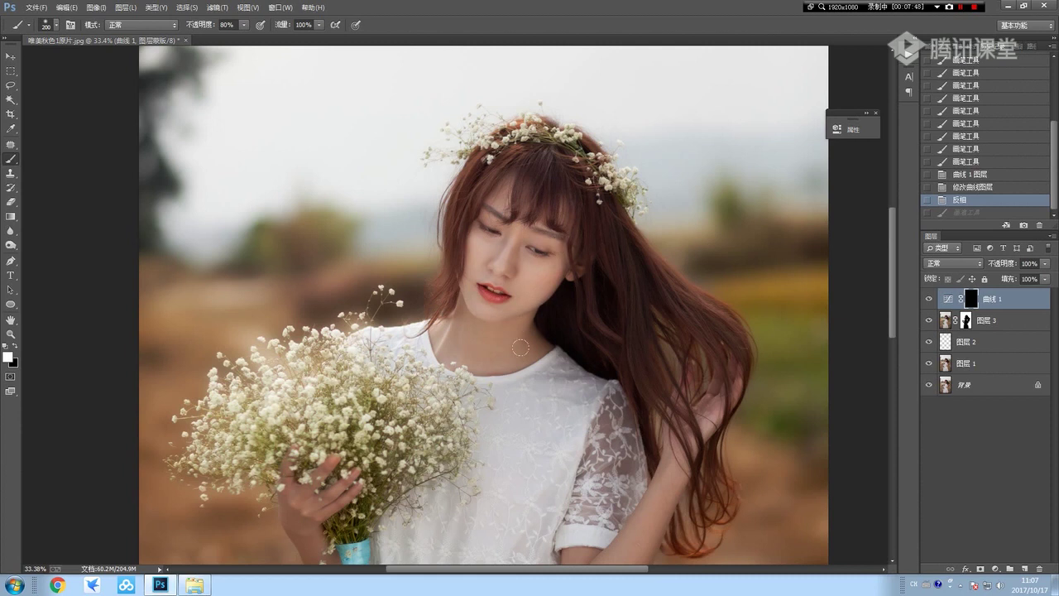
left_click(486, 263)
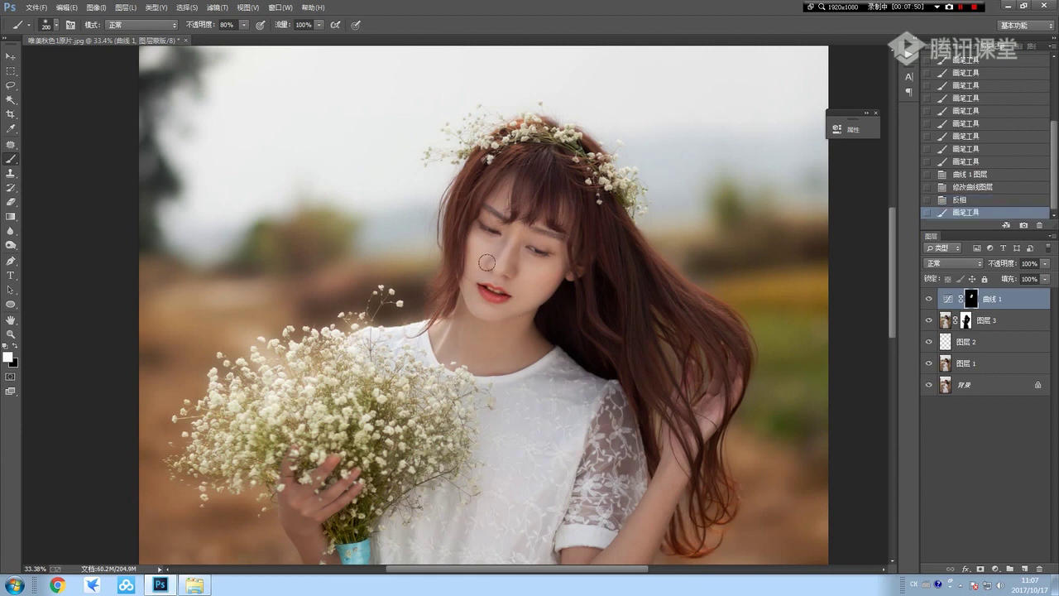
key("ctrl+0")
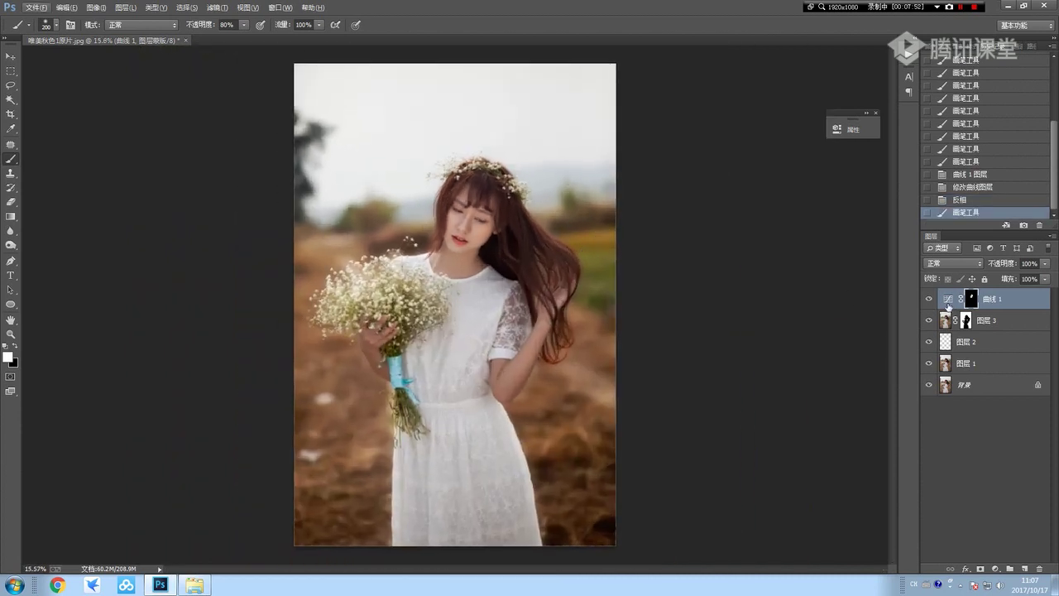
Step: Compare the Curves layer on and off, then paint black to remove brightening near the bangs
left_click(930, 299)
left_click(930, 299)
scroll(503, 142, "up", 5)
key("x")
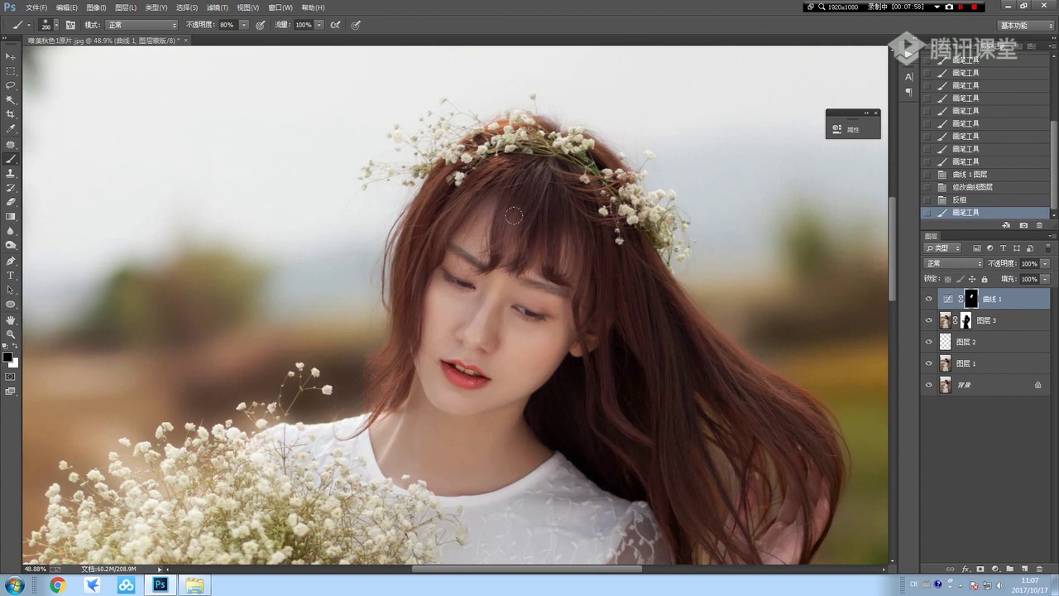
mouse_move(502, 204)
left_mouse_down()
mouse_move(493, 253)
mouse_move(529, 258)
left_mouse_up()
key("bracketleft")
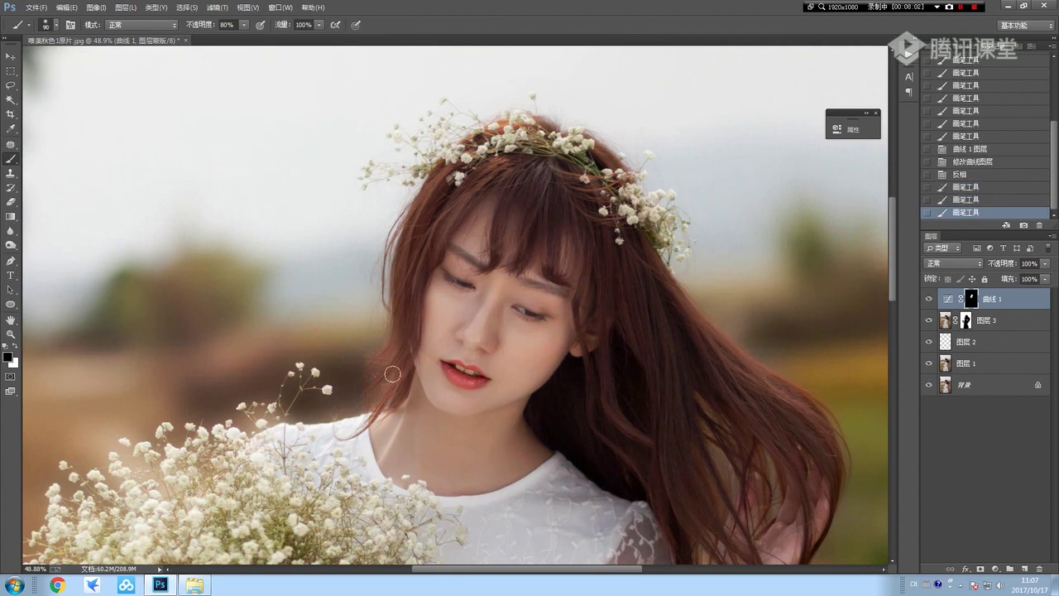
left_click_drag(398, 357, 391, 373)
left_click_drag(543, 398, 552, 434)
Step: Paint away more brightening at the face edge, comparing before and after, and zoom back out
left_click(929, 301)
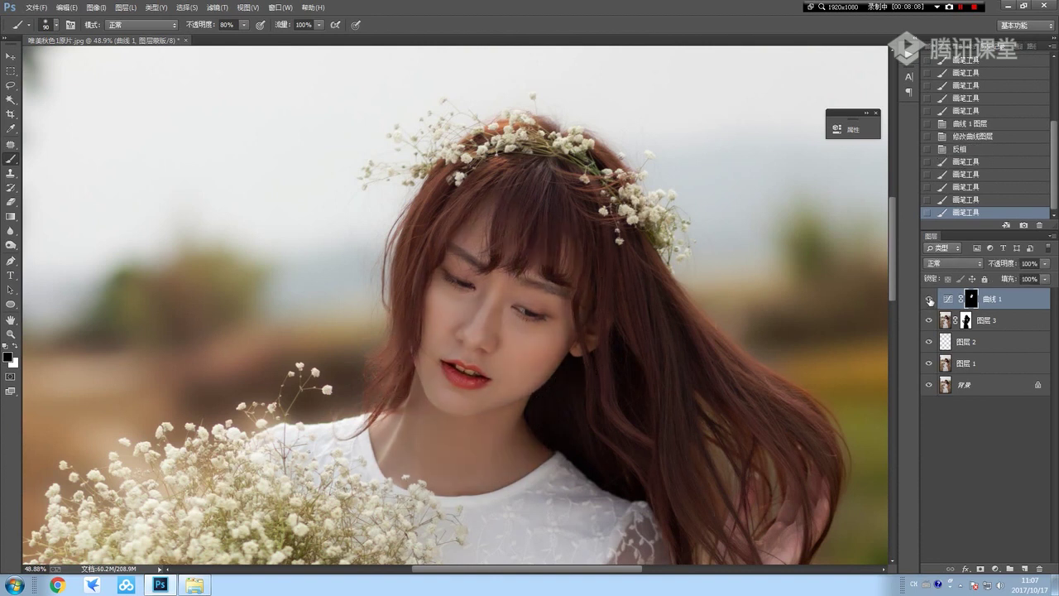
left_click(930, 301)
left_click(930, 301)
left_click_drag(586, 248, 583, 304)
left_click(929, 302)
left_click(929, 302)
left_click(929, 303)
left_click(929, 303)
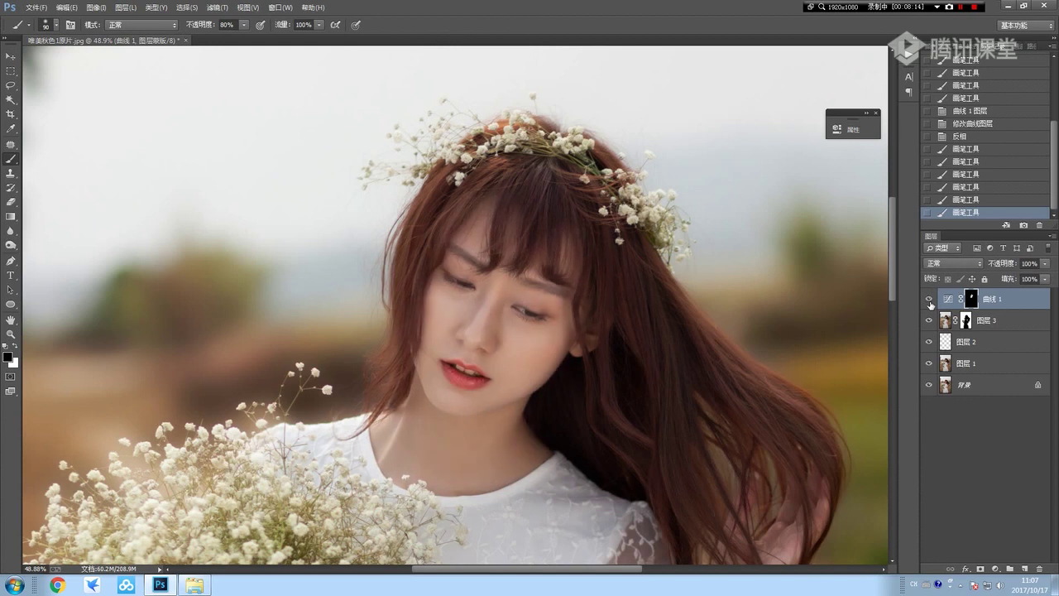
scroll(692, 257, "down", 3)
scroll(679, 252, "down", 2)
scroll(661, 247, "down", 2)
key("alt")
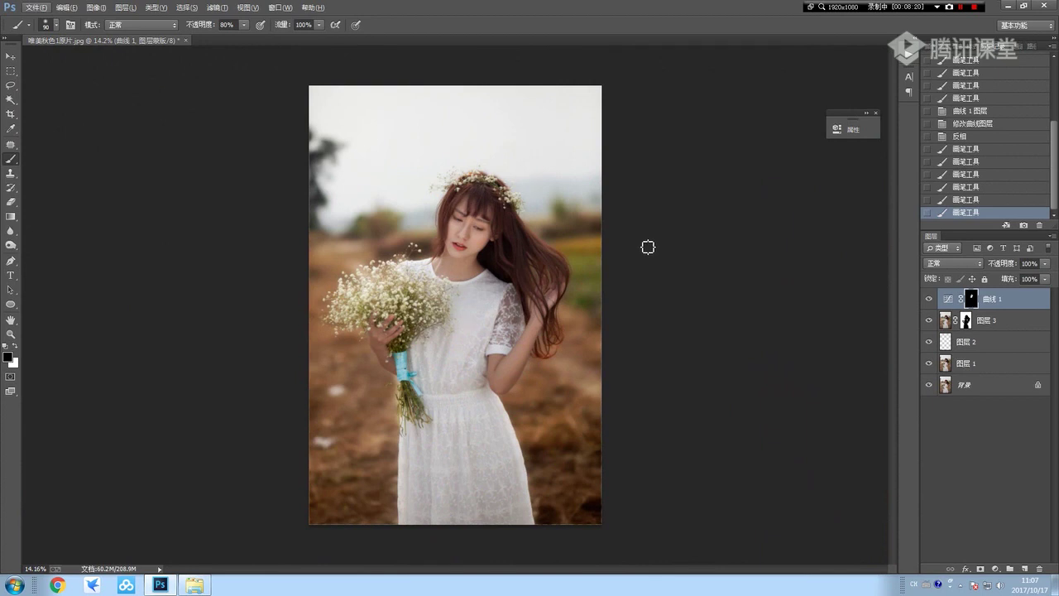
Step: Add a Selective Color layer with Reds set to Cyan 0, Yellow +100 and Black -29
left_click(996, 569)
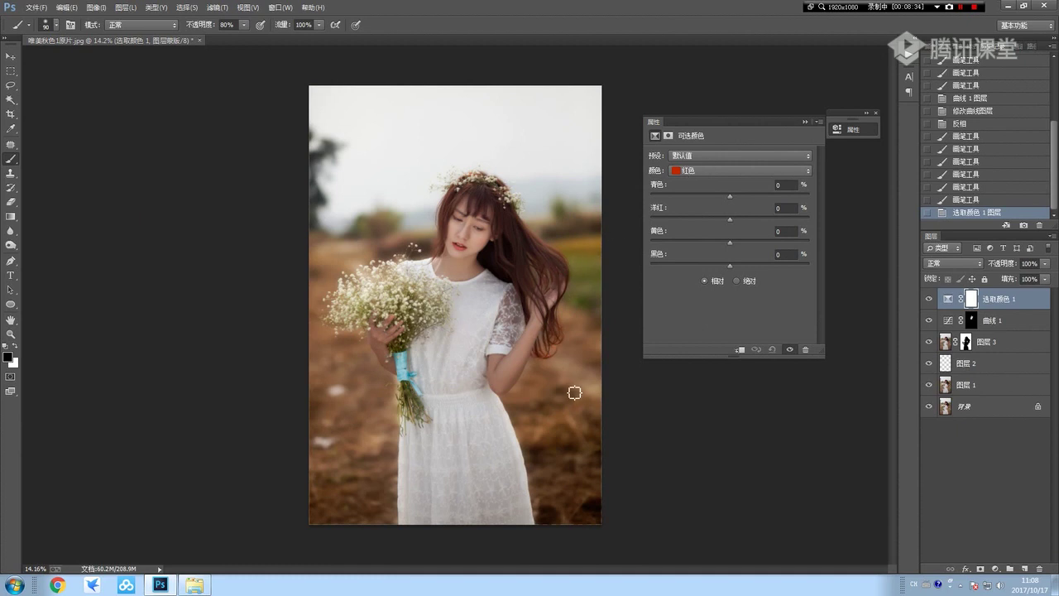
mouse_move(732, 197)
left_mouse_down()
mouse_move(806, 197)
mouse_move(794, 197)
left_mouse_up()
left_click_drag(706, 217, 584, 228)
left_click_drag(716, 196, 712, 196)
type("0")
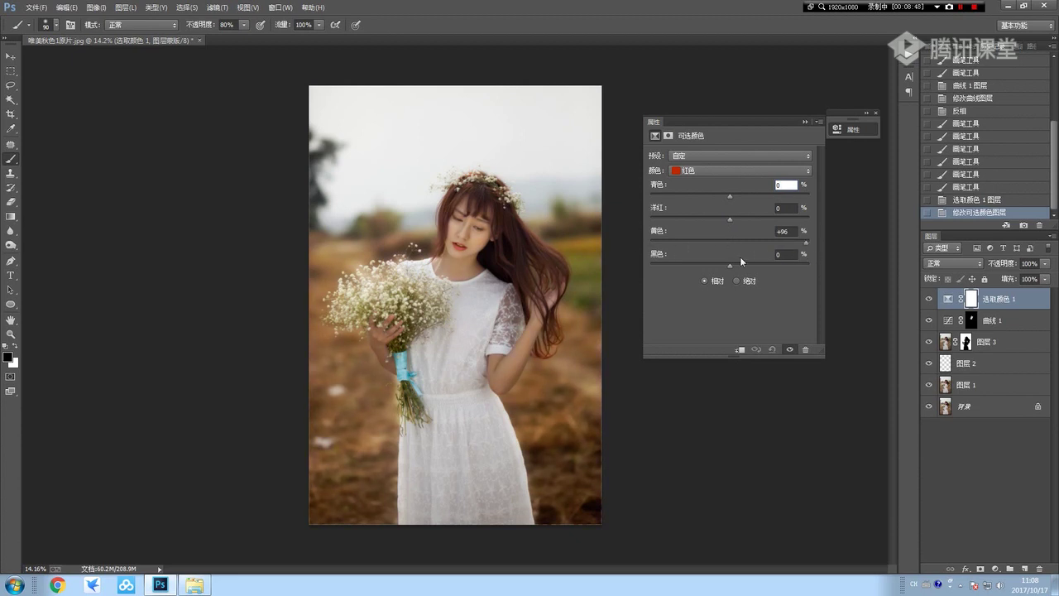
left_click_drag(809, 242, 721, 242)
mouse_move(730, 266)
left_mouse_down()
mouse_move(700, 265)
mouse_move(774, 265)
mouse_move(698, 267)
mouse_move(824, 271)
left_mouse_up()
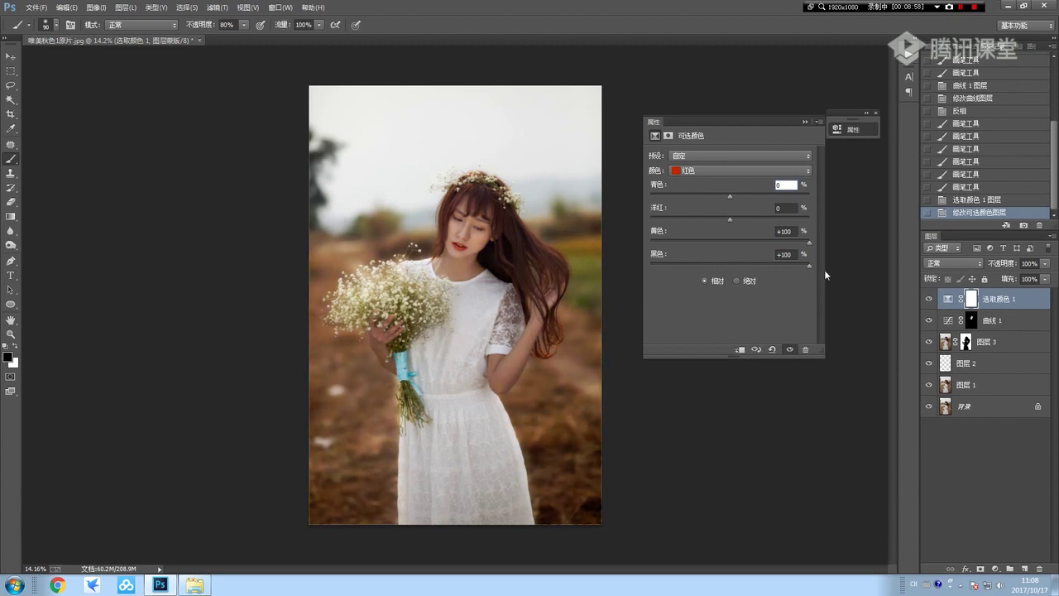
mouse_move(824, 270)
left_mouse_down()
mouse_move(608, 272)
mouse_move(726, 271)
mouse_move(646, 268)
mouse_move(714, 281)
left_mouse_up()
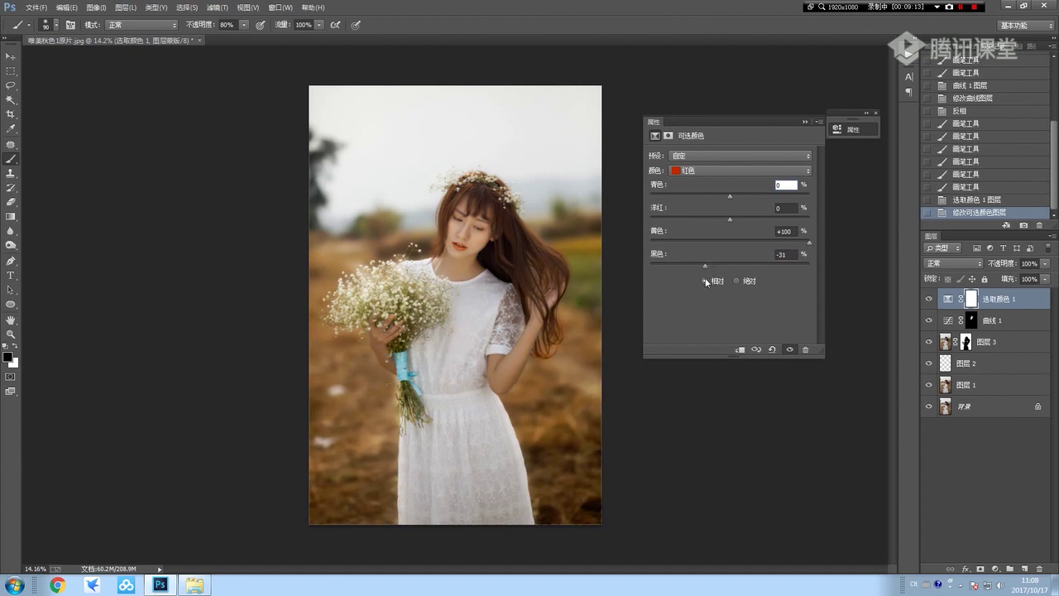
left_click_drag(706, 282, 708, 281)
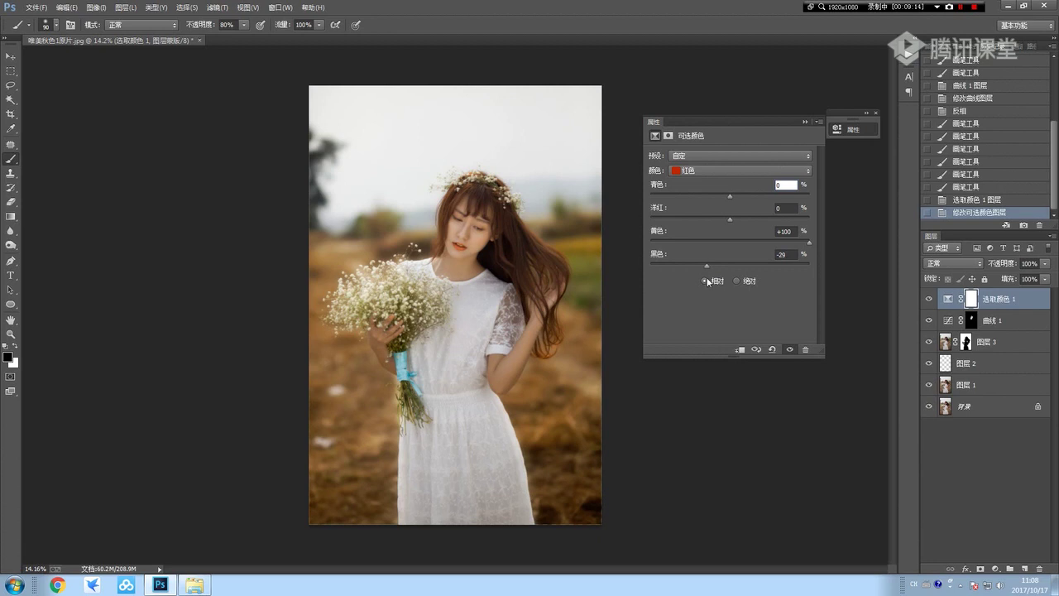
left_click(804, 122)
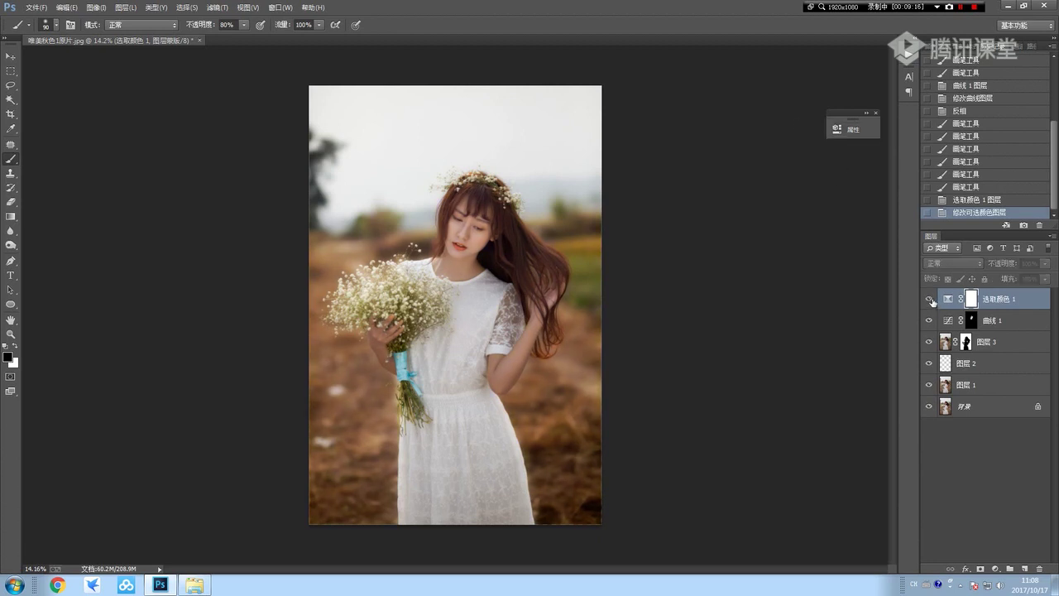
Step: Toggle the Selective Color layer to compare the photo with and without warm reds
left_click(929, 299)
left_click(929, 299)
left_click(929, 300)
left_click(929, 299)
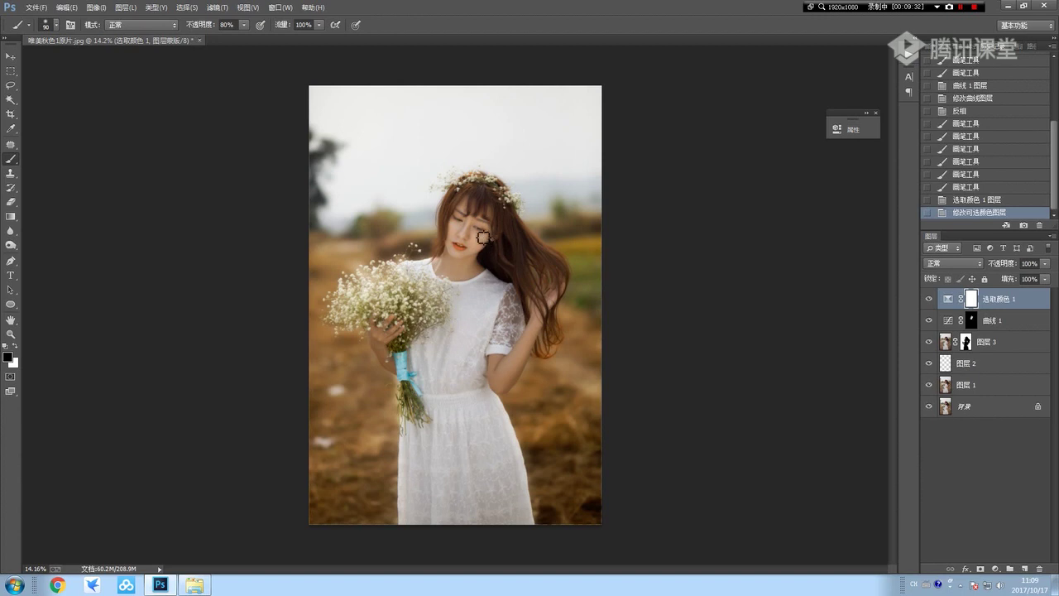
Step: With a 70% black brush, mask the warm reds off the face, arm and bouquet hand
key("bracketright")
key("bracketright")
key("bracketright")
key("7")
key("bracketright")
key("bracketright")
key("bracketright")
left_click(451, 253)
key("bracketleft")
key("bracketleft")
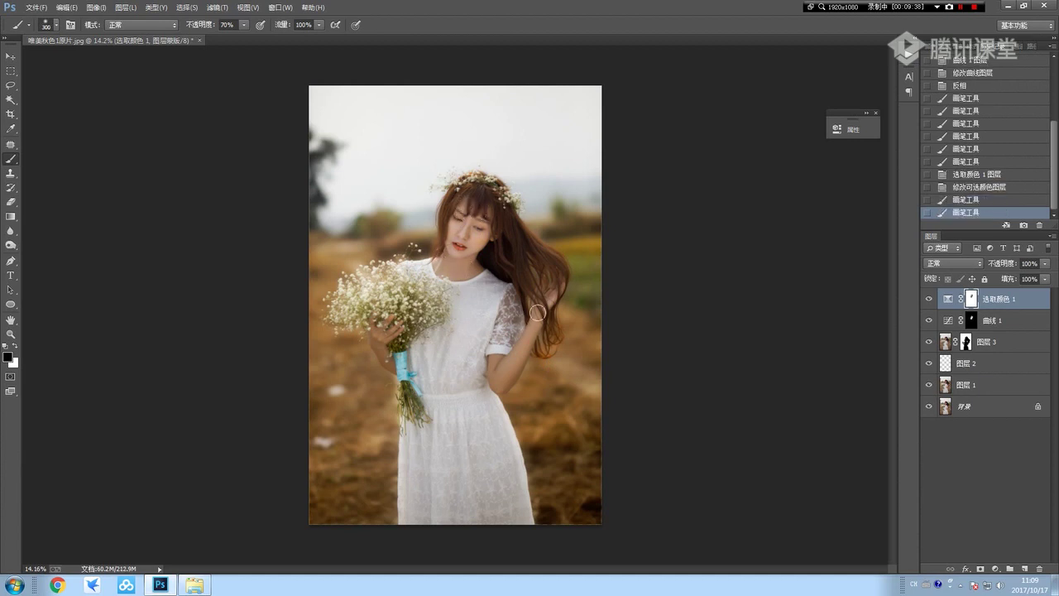
left_click(501, 372)
key("bracketleft")
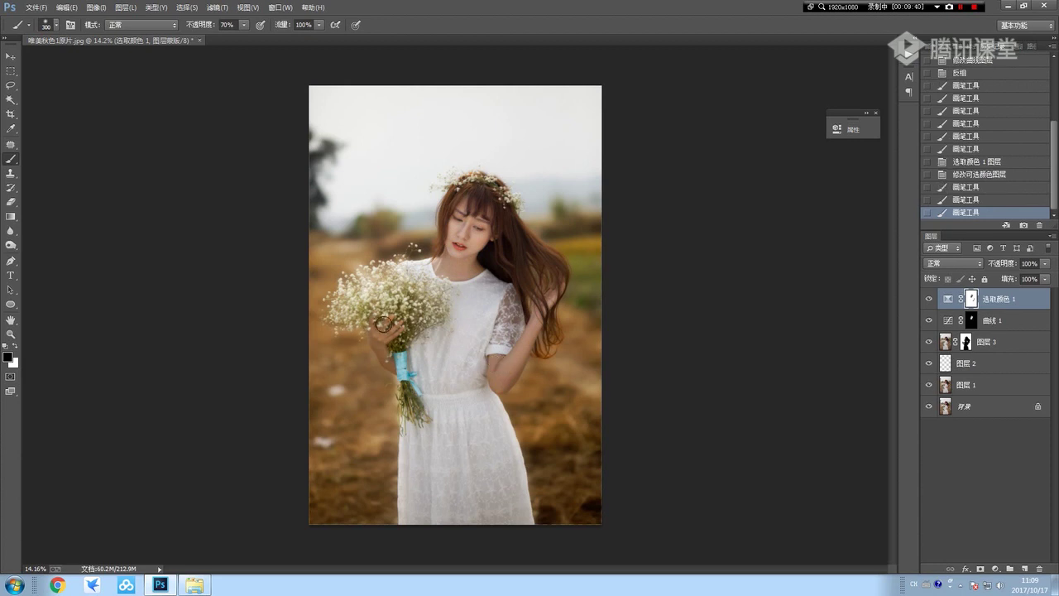
left_click_drag(382, 363, 394, 366)
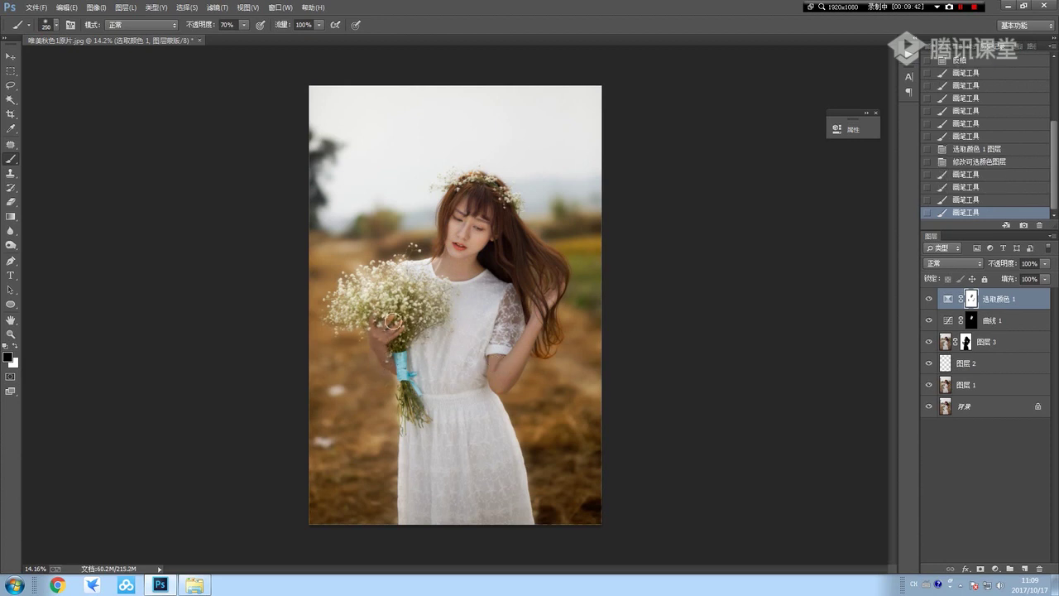
left_click(928, 299)
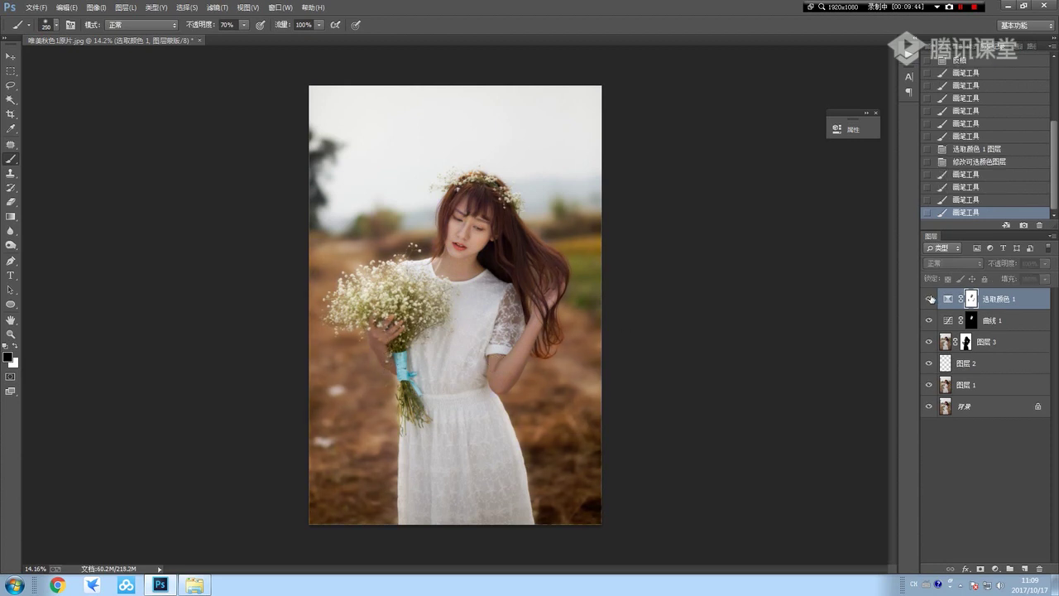